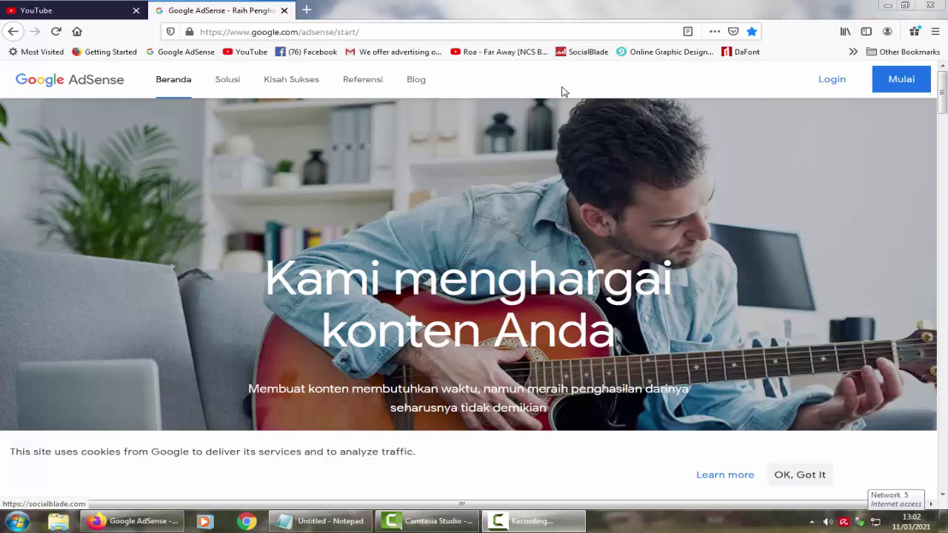
Step: Log in to the AdSense account from the start page
{"action": "left_click", "coordinate": [828, 86]}
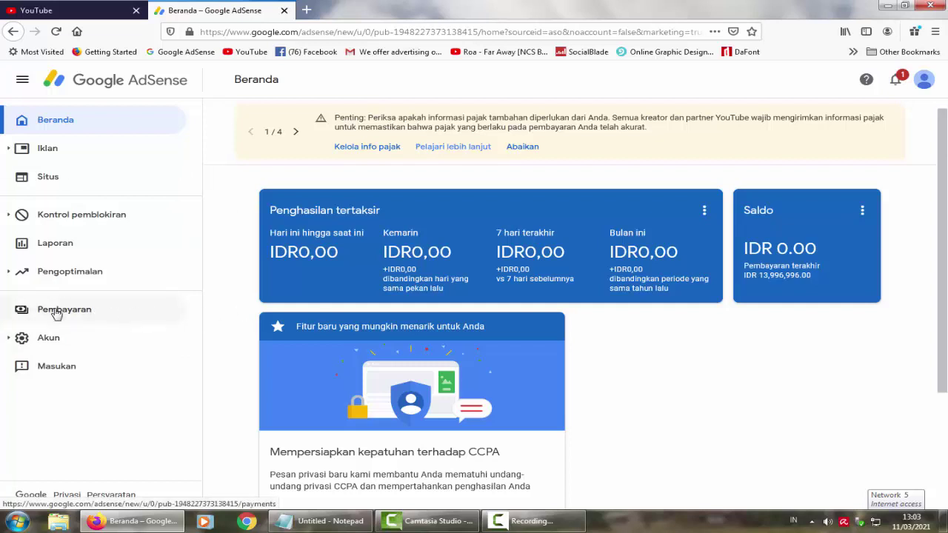
Step: From Pembayaran, go to Kelola info pajak and begin adding US tax info
{"action": "left_click", "coordinate": [57, 313]}
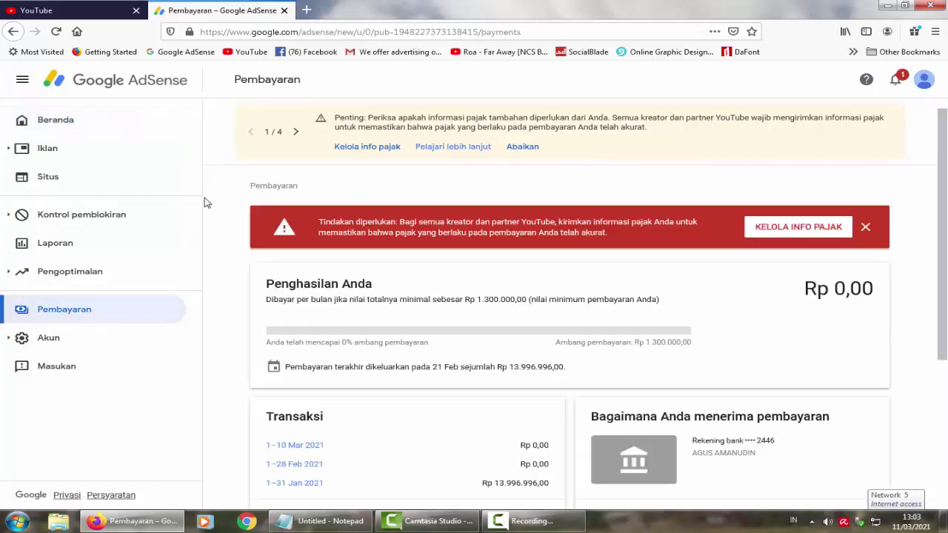
{"action": "left_click", "coordinate": [375, 149]}
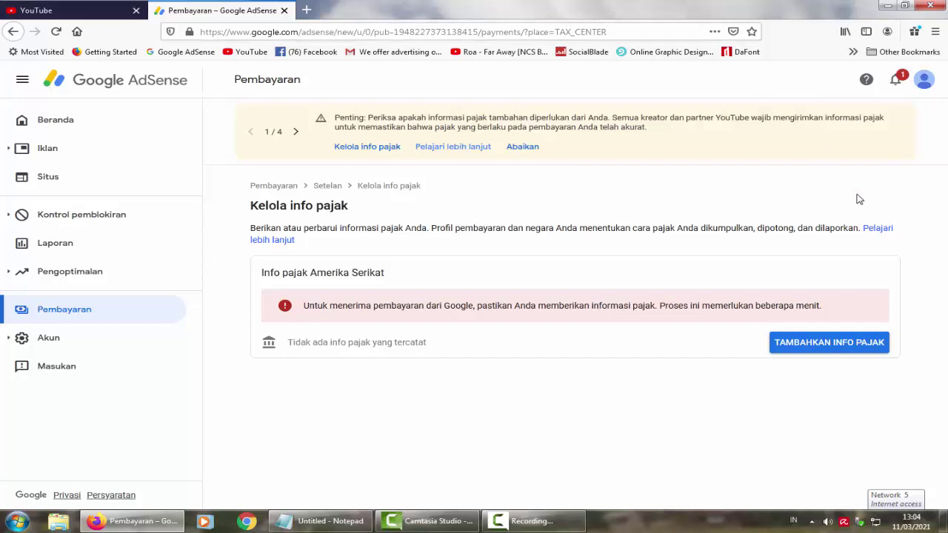
{"action": "left_click", "coordinate": [845, 343]}
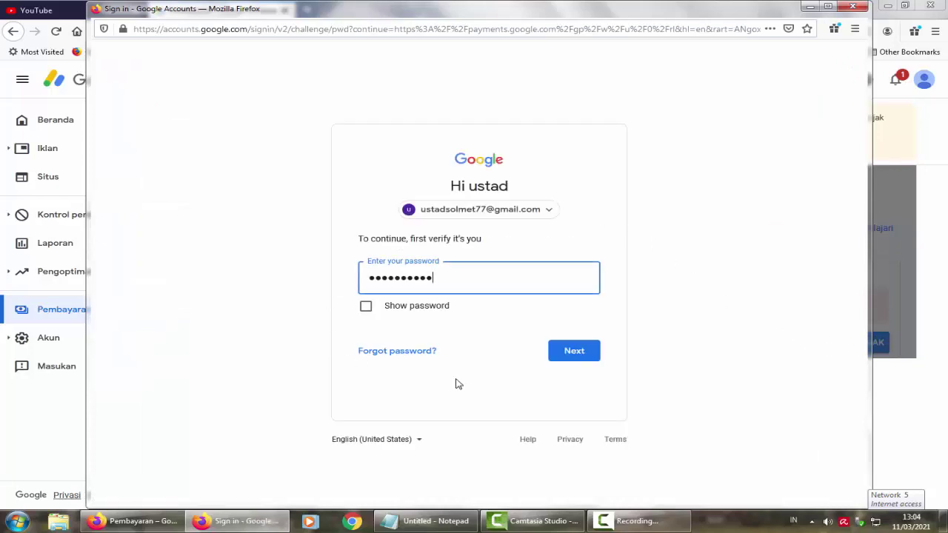
Step: Reauthenticate with the account password to open the US tax info form
{"action": "left_click", "coordinate": [582, 354]}
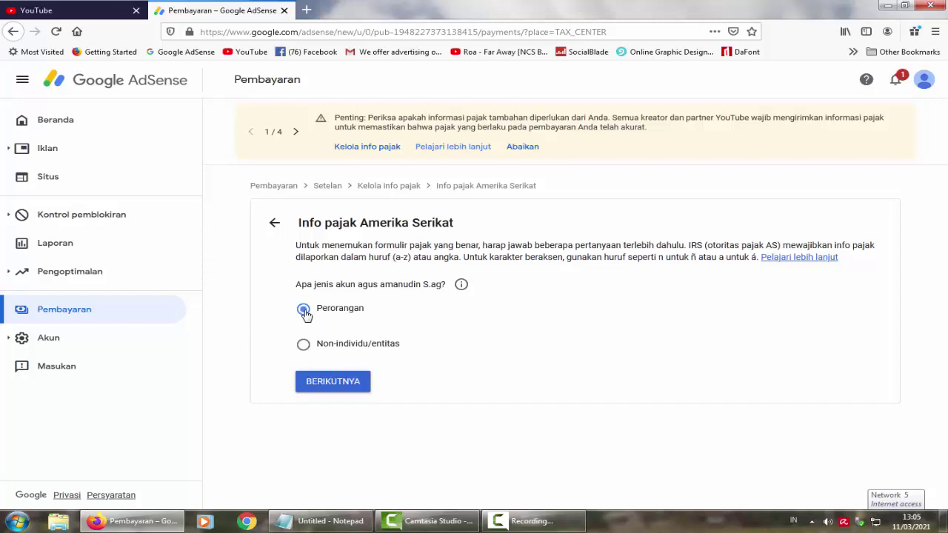
Step: Answer Perorangan and Tidak (not a US person), then start the W-8BEN form
{"action": "left_click", "coordinate": [332, 382]}
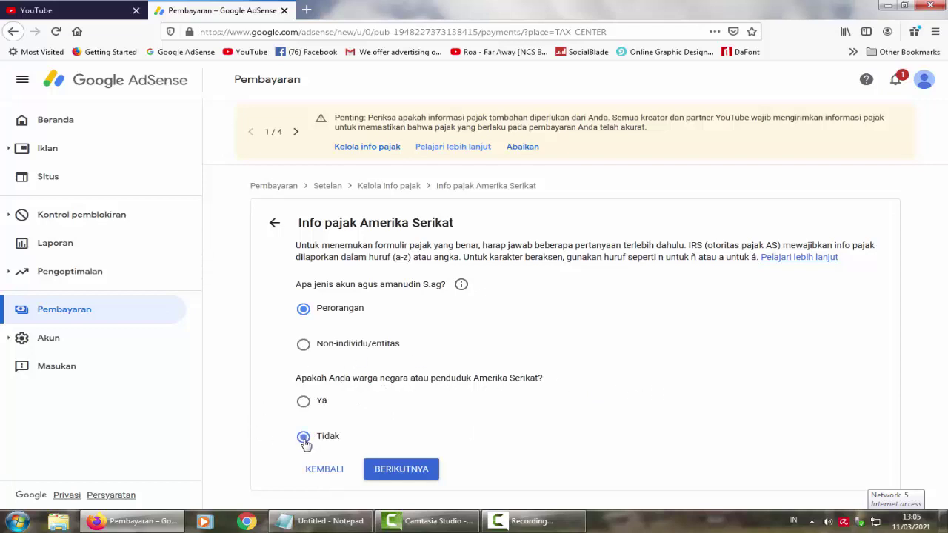
{"action": "left_click", "coordinate": [387, 472]}
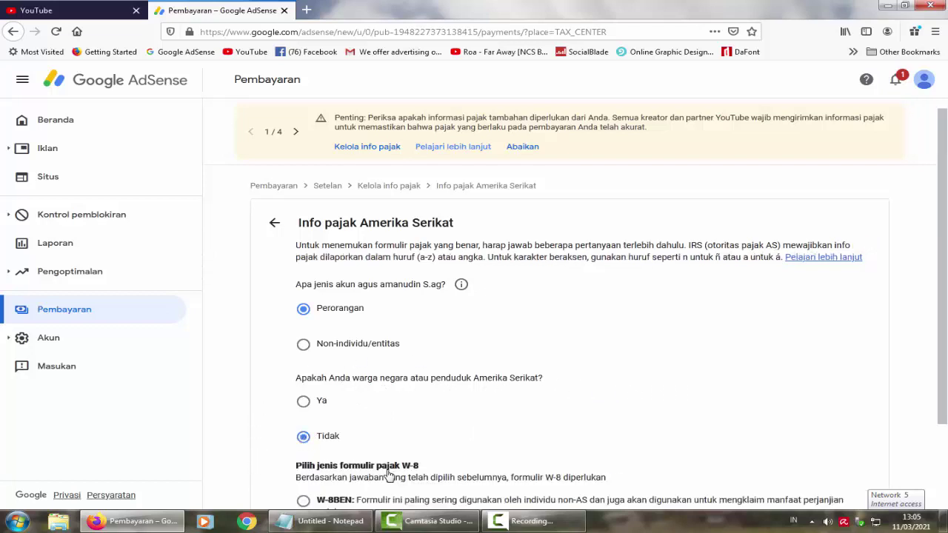
{"action": "scroll", "coordinate": [636, 392], "scroll_direction": "down", "scroll_amount": 3}
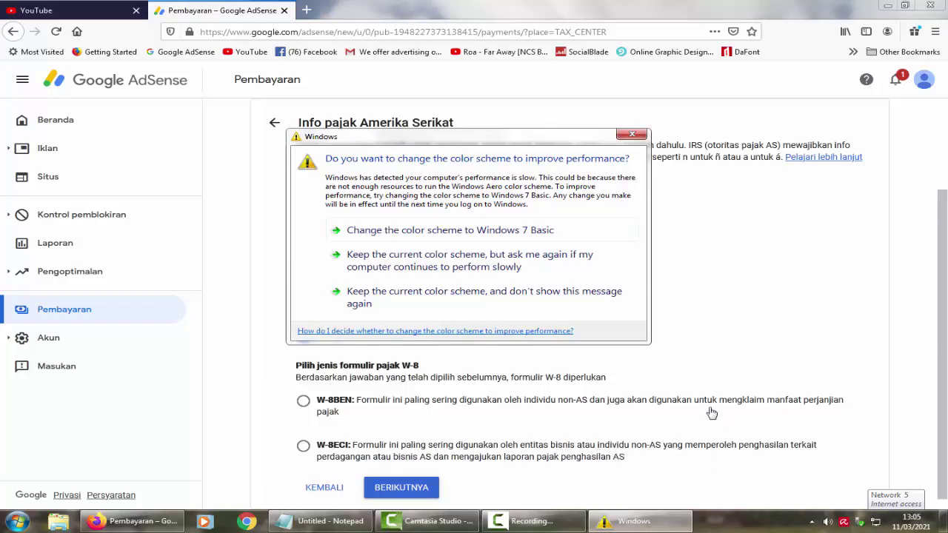
{"action": "left_click", "coordinate": [634, 135]}
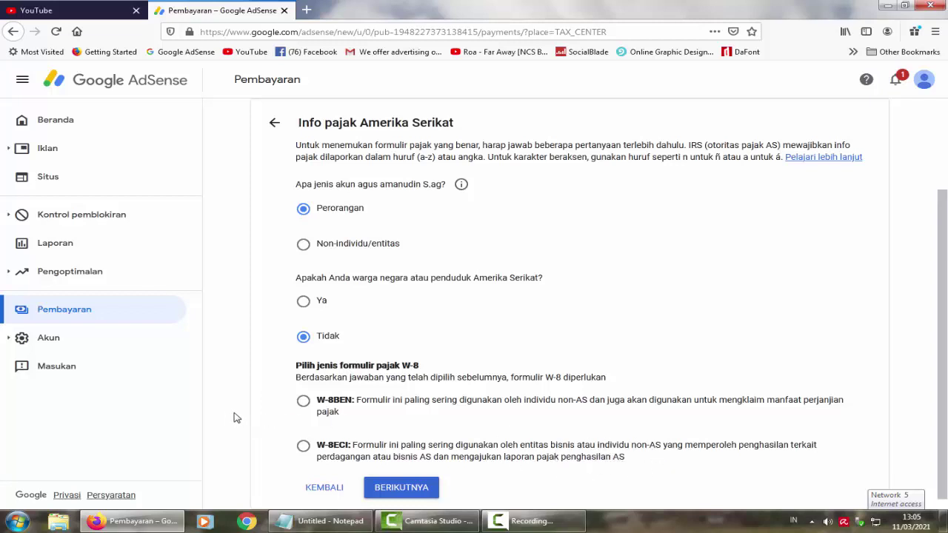
{"action": "left_click", "coordinate": [303, 403]}
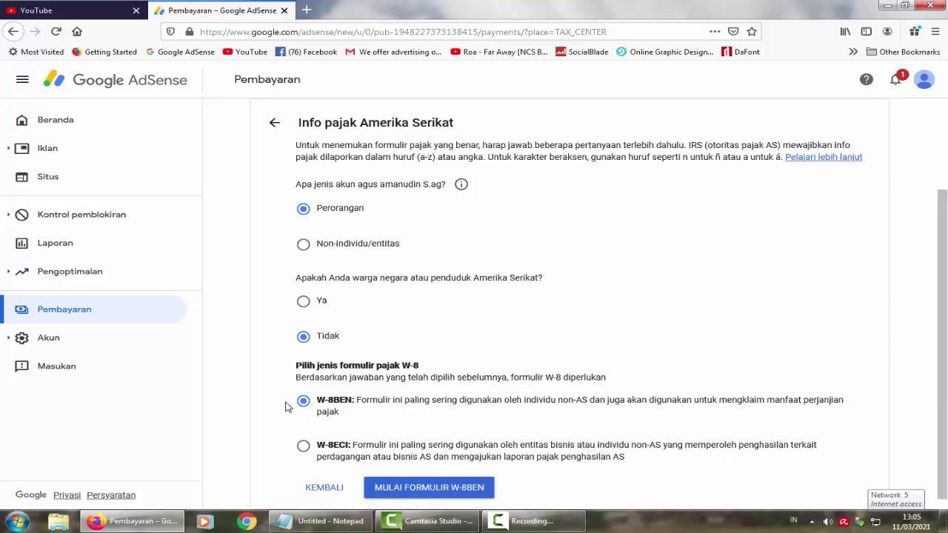
{"action": "left_click", "coordinate": [432, 492]}
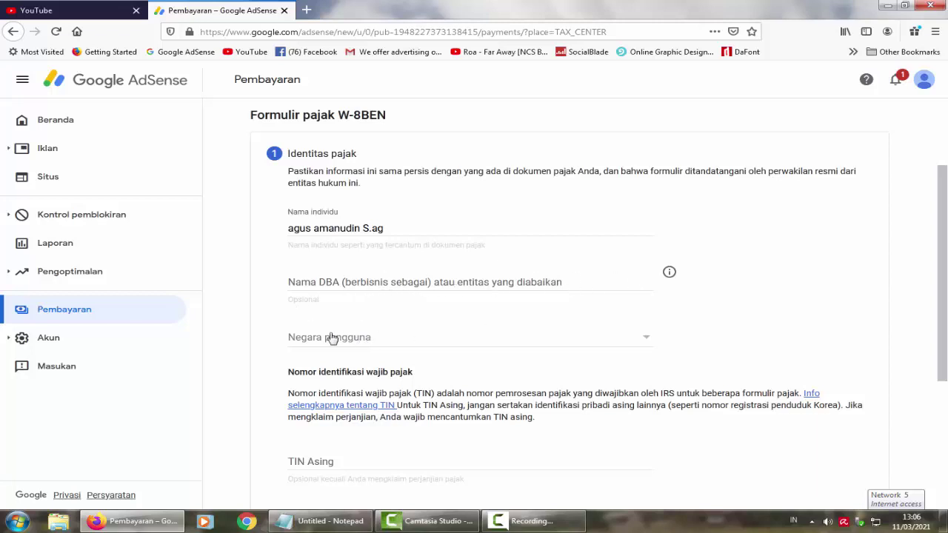
Step: Set the country of residence to Indonesia
{"action": "left_click", "coordinate": [374, 342]}
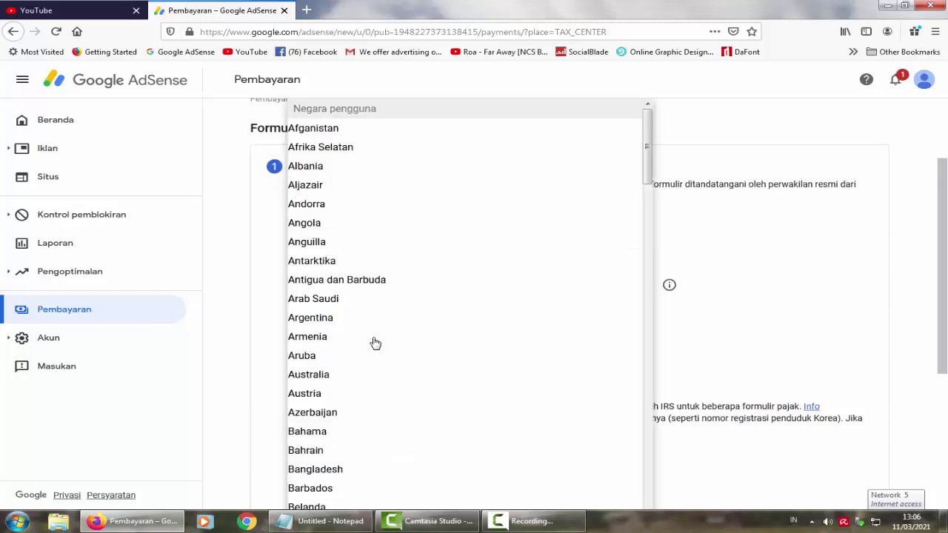
{"action": "scroll", "coordinate": [448, 327], "scroll_direction": "down", "scroll_amount": 5}
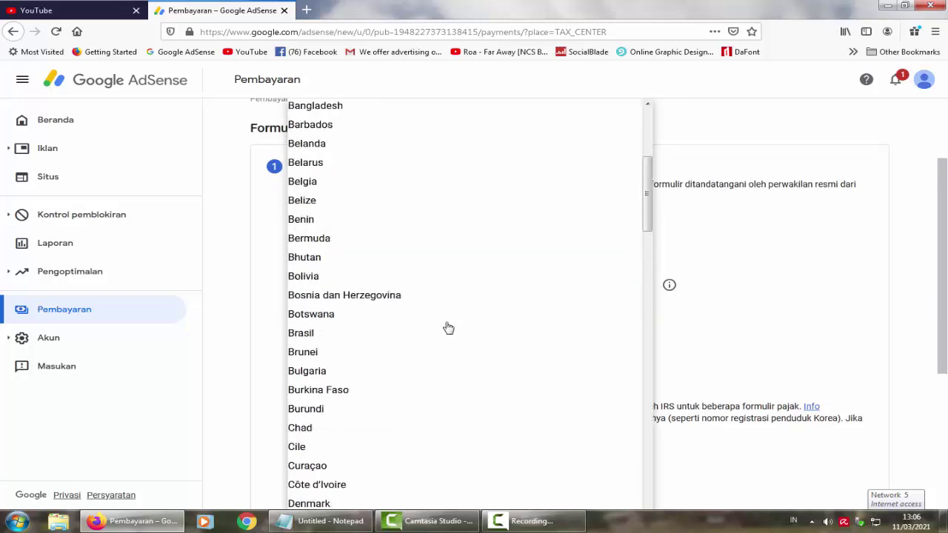
{"action": "scroll", "coordinate": [449, 327], "scroll_direction": "down", "scroll_amount": 4}
{"action": "scroll", "coordinate": [446, 327], "scroll_direction": "down", "scroll_amount": 8}
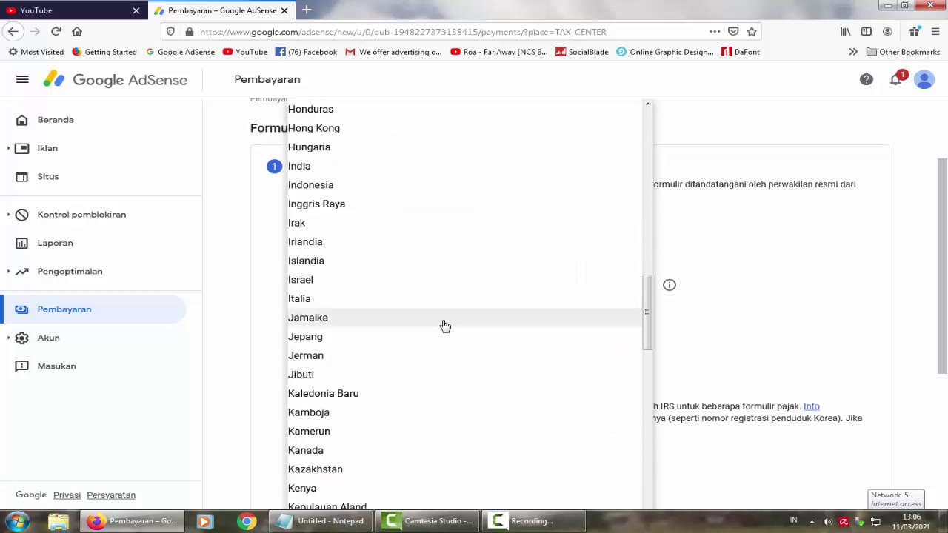
{"action": "scroll", "coordinate": [444, 326], "scroll_direction": "down", "scroll_amount": 6}
{"action": "scroll", "coordinate": [445, 326], "scroll_direction": "up", "scroll_amount": 6}
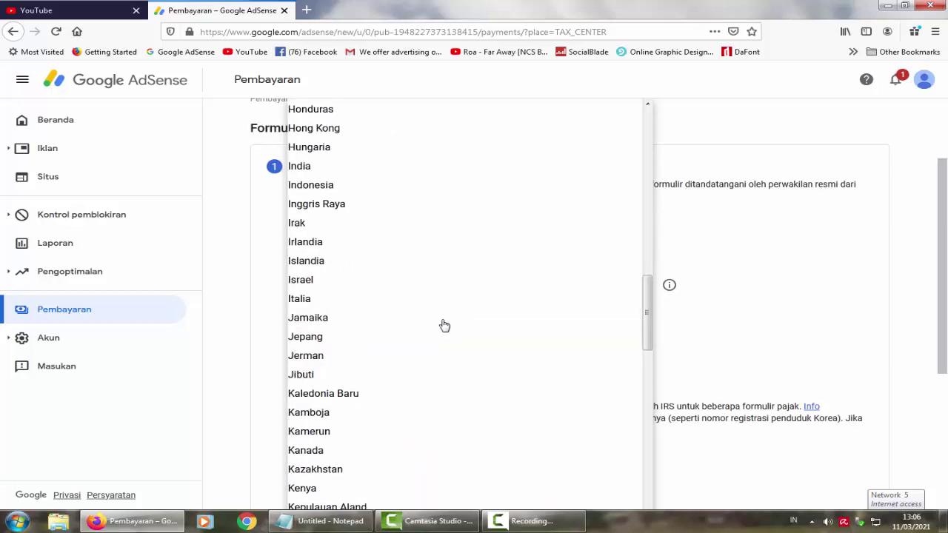
{"action": "left_click", "coordinate": [327, 186]}
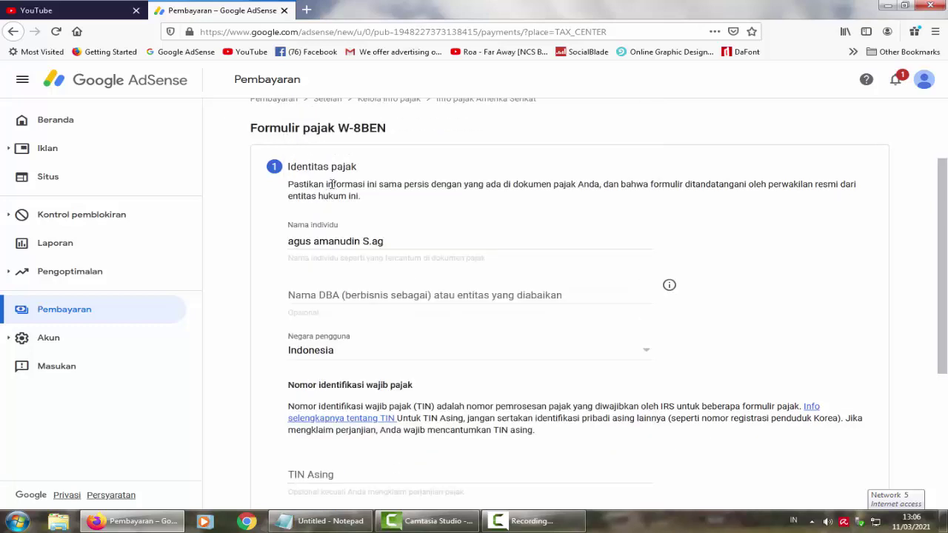
{"action": "scroll", "coordinate": [554, 343], "scroll_direction": "down", "scroll_amount": 4}
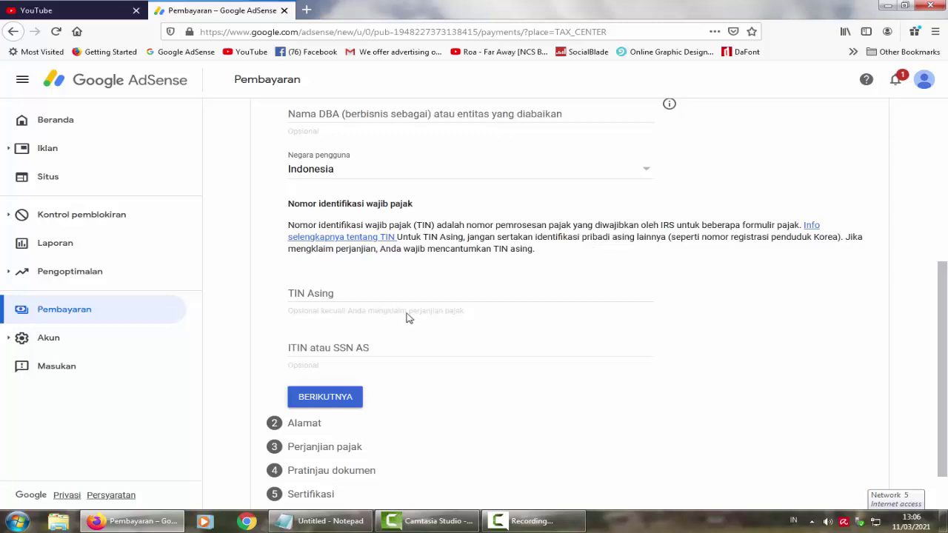
Step: Enter the foreign tax identification number and submit the tax identity section
{"action": "left_click", "coordinate": [345, 293]}
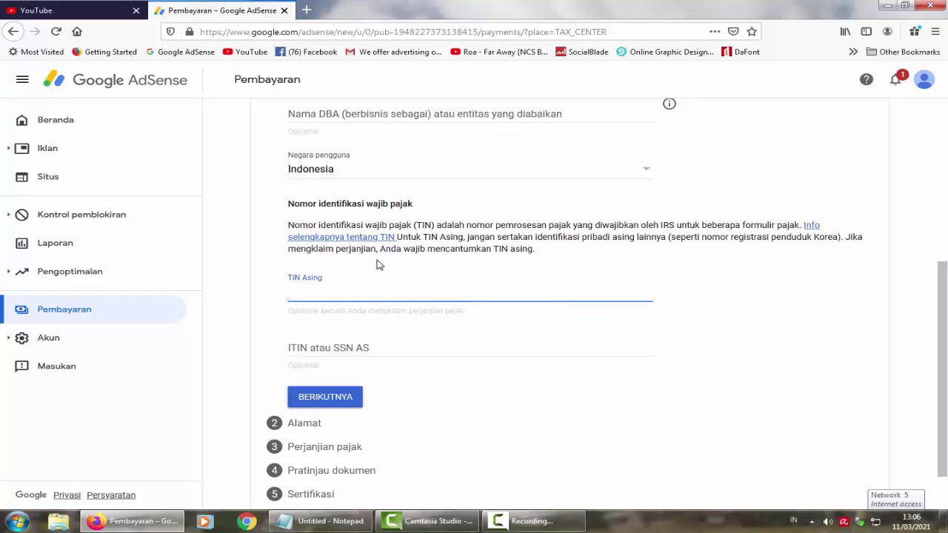
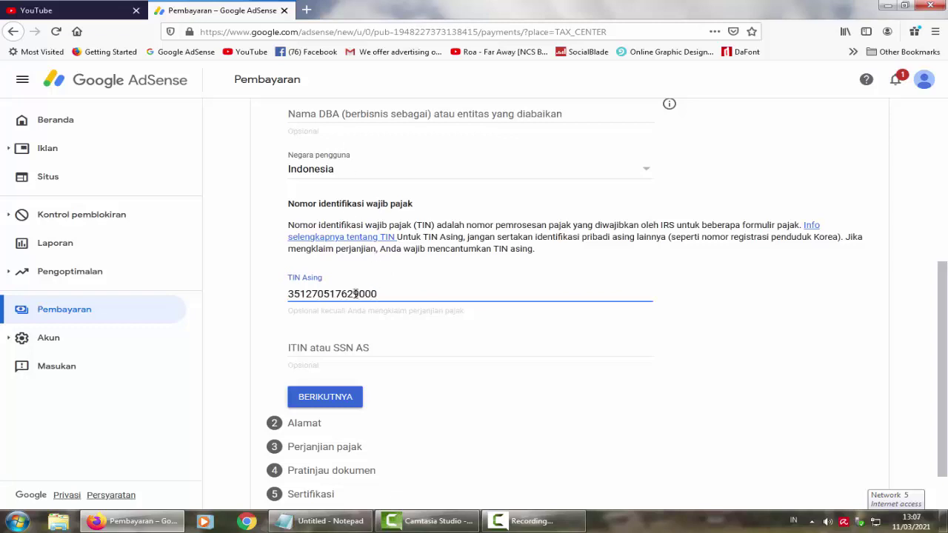
{"action": "left_click", "coordinate": [337, 405]}
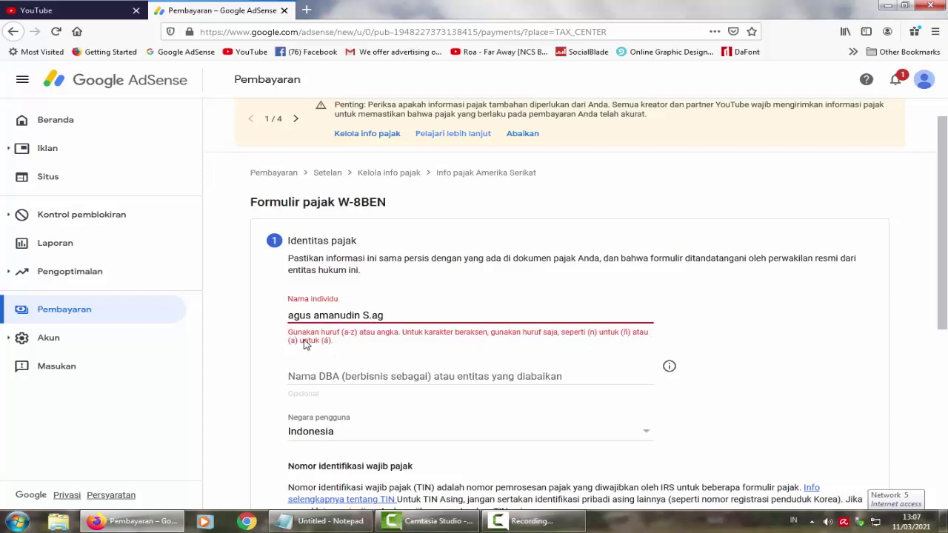
Step: Correct the individual's name and advance to the Alamat step
{"action": "left_click_drag", "start_coordinate": [397, 315], "coordinate": [282, 315]}
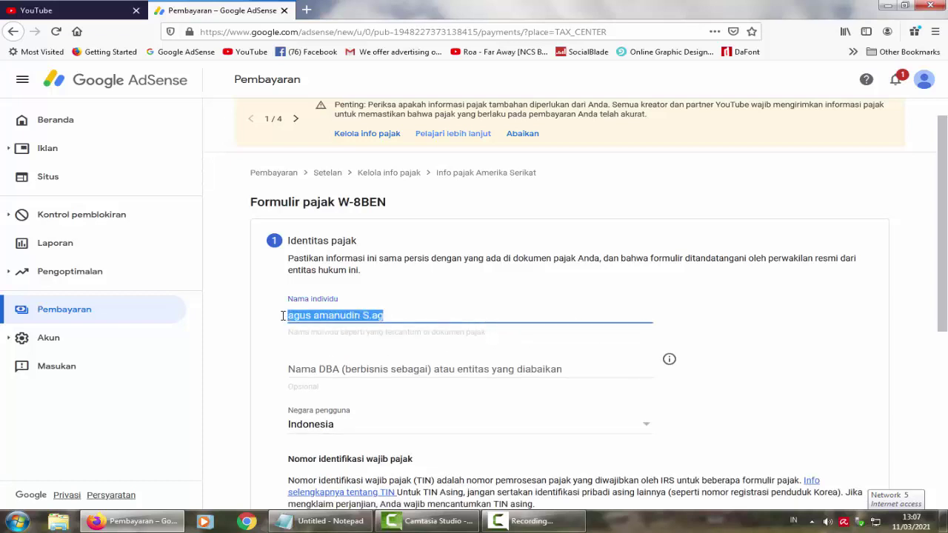
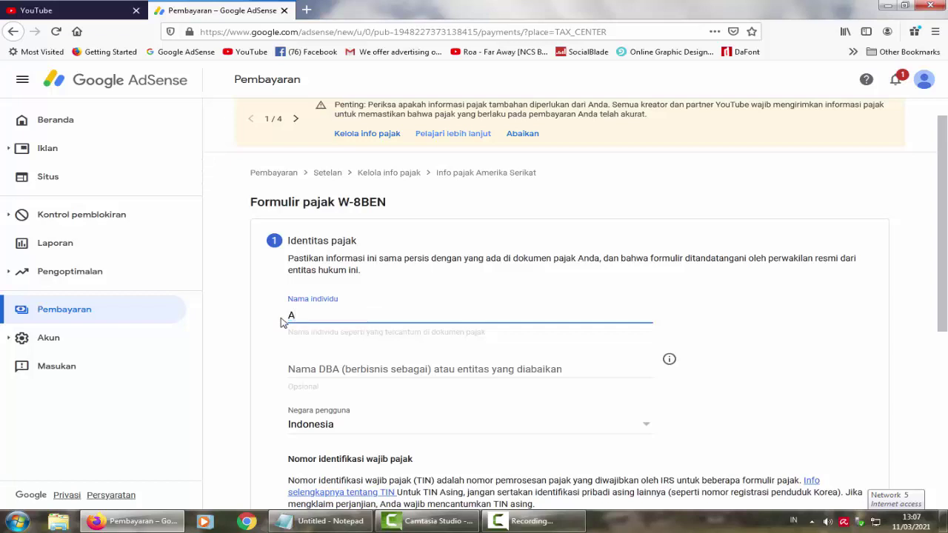
{"action": "scroll", "coordinate": [694, 334], "scroll_direction": "down", "scroll_amount": 4}
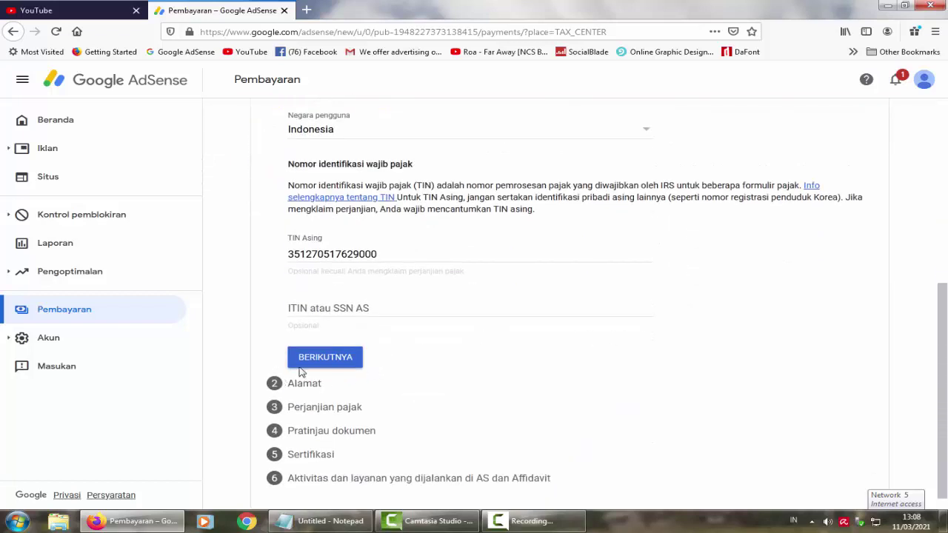
{"action": "left_click", "coordinate": [330, 361]}
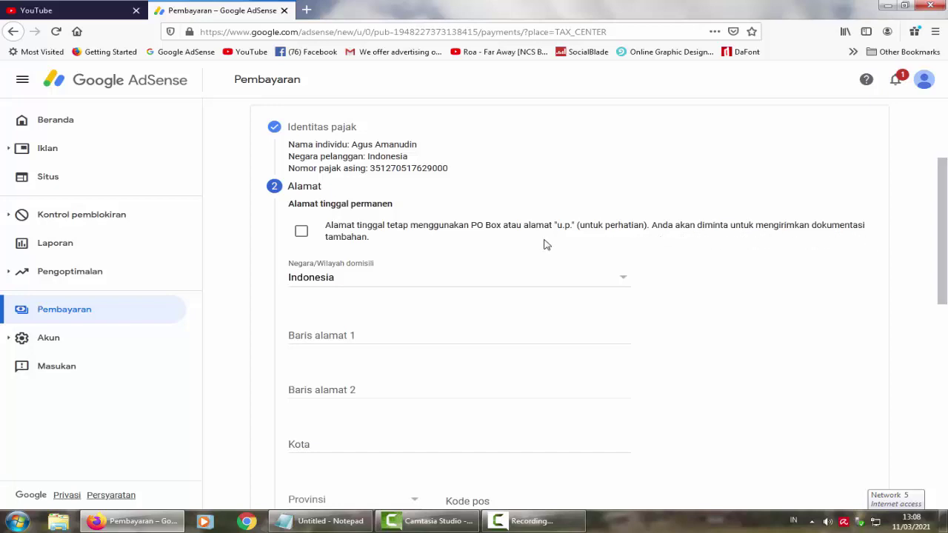
Step: Tick the PO Box option, enter the permanent address lines, and continue to Perjanjian pajak
{"action": "left_click", "coordinate": [302, 235]}
{"action": "left_click", "coordinate": [373, 332]}
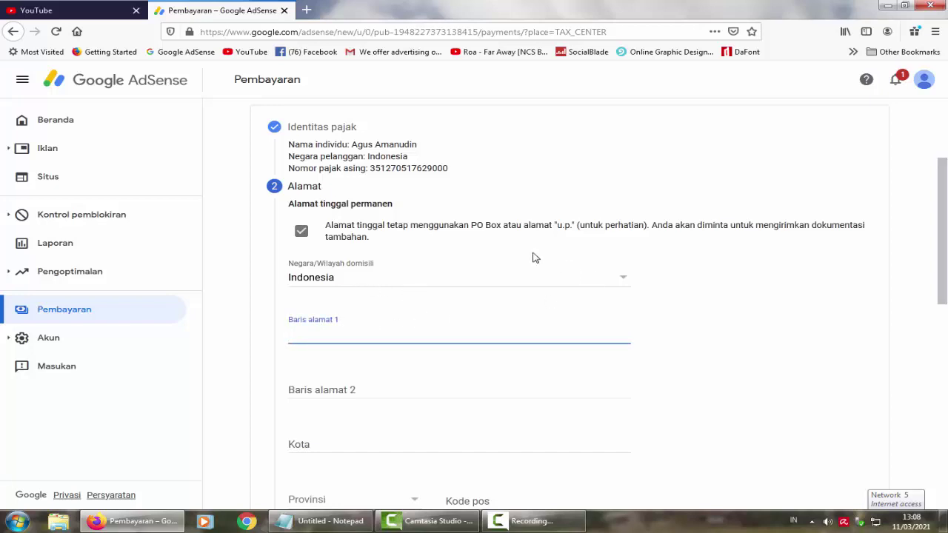
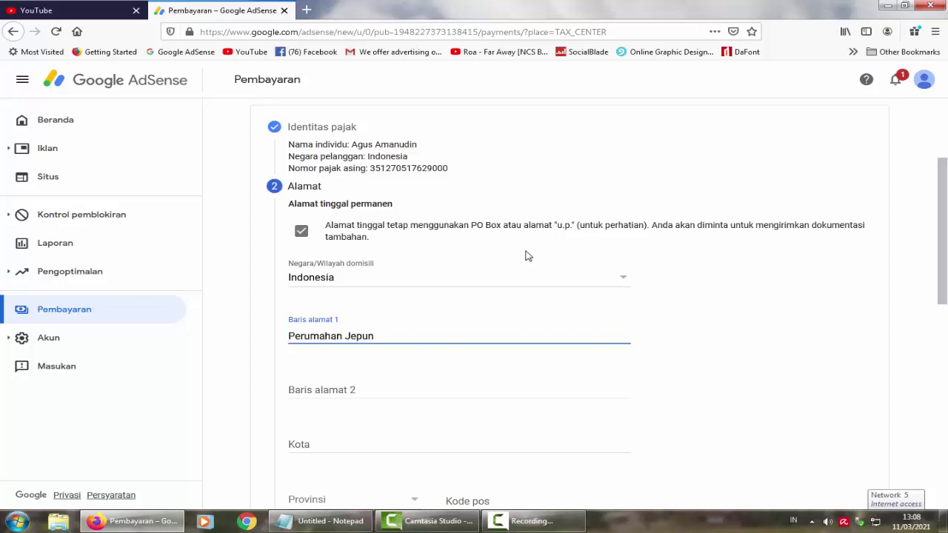
{"action": "left_click", "coordinate": [389, 391]}
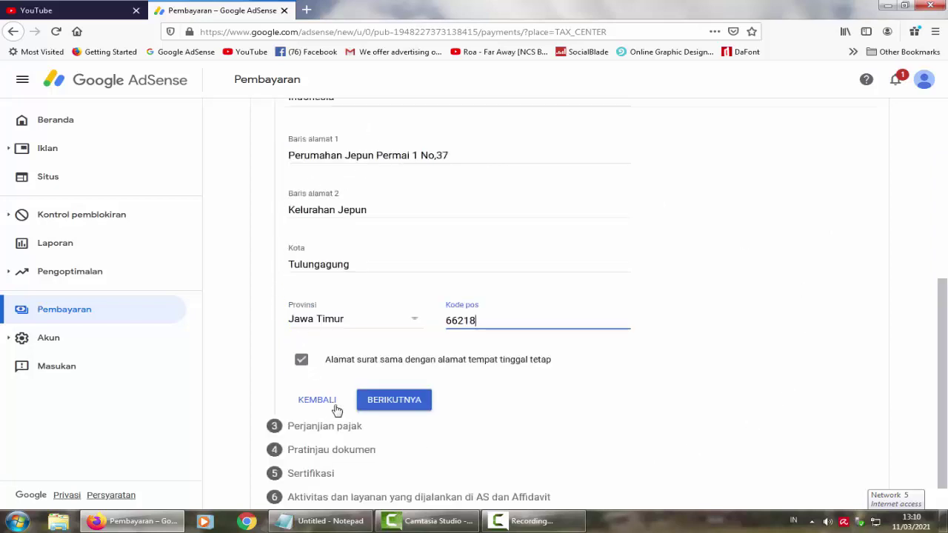
{"action": "left_click", "coordinate": [390, 407]}
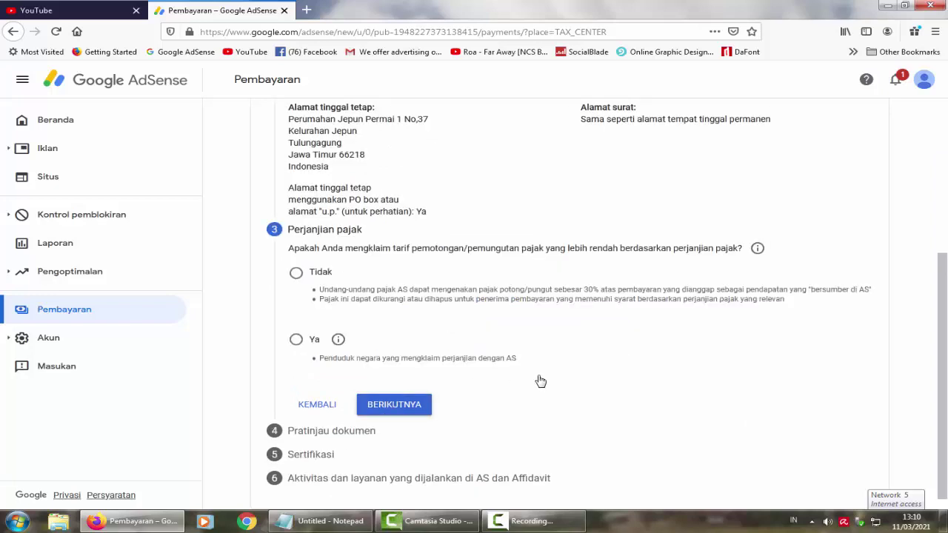
Step: Answer Ya to the reduced rate, tick the treaty-country box, and select Indonesia
{"action": "scroll", "coordinate": [541, 381], "scroll_direction": "up", "scroll_amount": 3}
{"action": "left_click", "coordinate": [299, 343]}
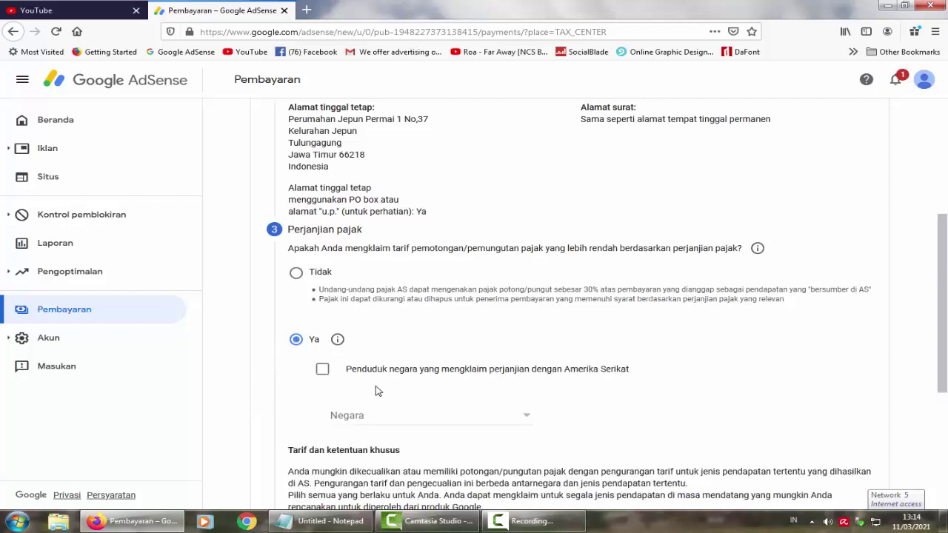
{"action": "left_click", "coordinate": [323, 371]}
{"action": "left_click", "coordinate": [527, 419]}
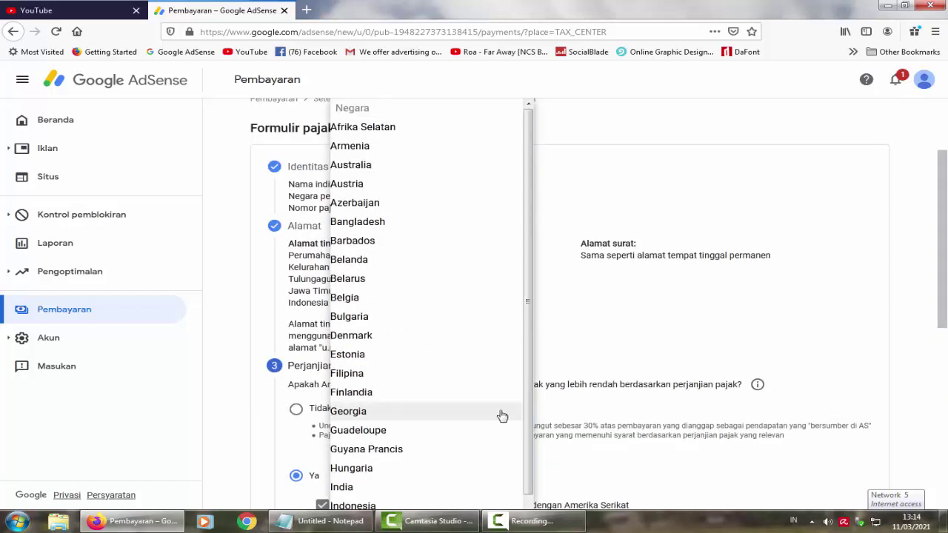
{"action": "scroll", "coordinate": [502, 417], "scroll_direction": "down", "scroll_amount": 1}
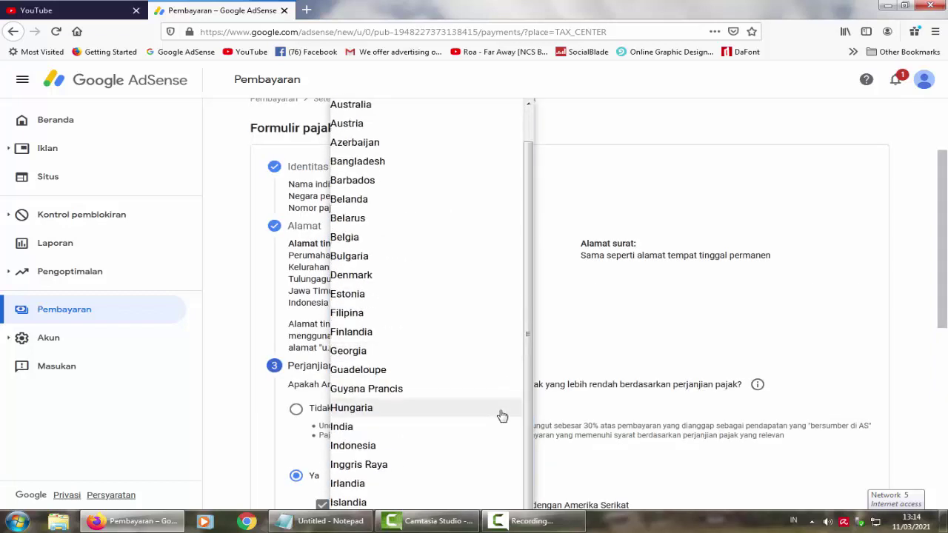
{"action": "left_click", "coordinate": [376, 445]}
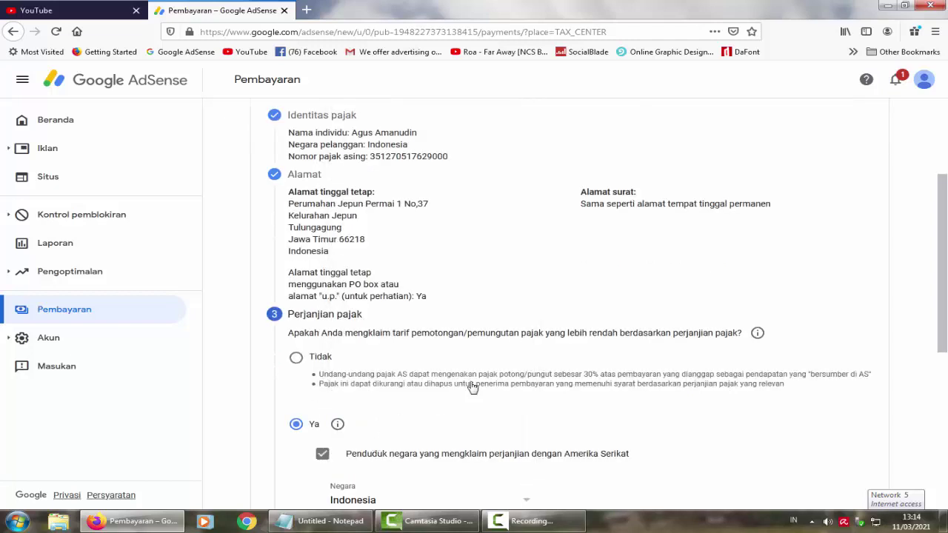
{"action": "scroll", "coordinate": [683, 348], "scroll_direction": "down", "scroll_amount": 4}
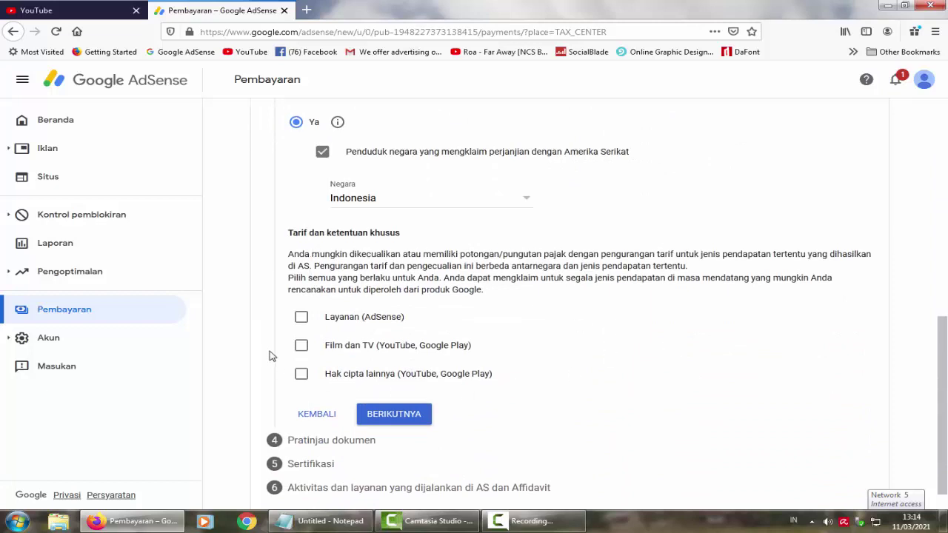
Step: Claim Layanan (AdSense) under Pasal 8 ayat 1 at 0% and tick the eligibility statement
{"action": "left_click", "coordinate": [302, 318]}
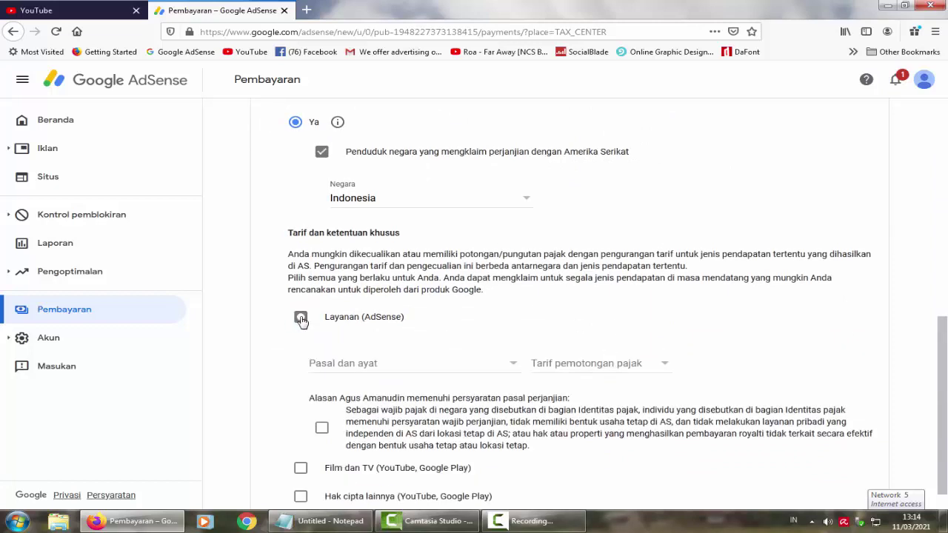
{"action": "left_click", "coordinate": [468, 371]}
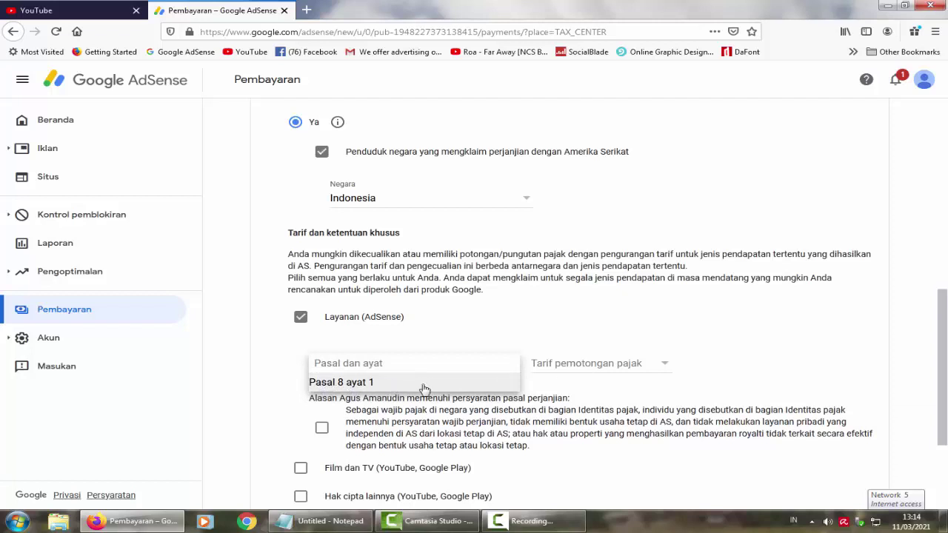
{"action": "left_click", "coordinate": [350, 386]}
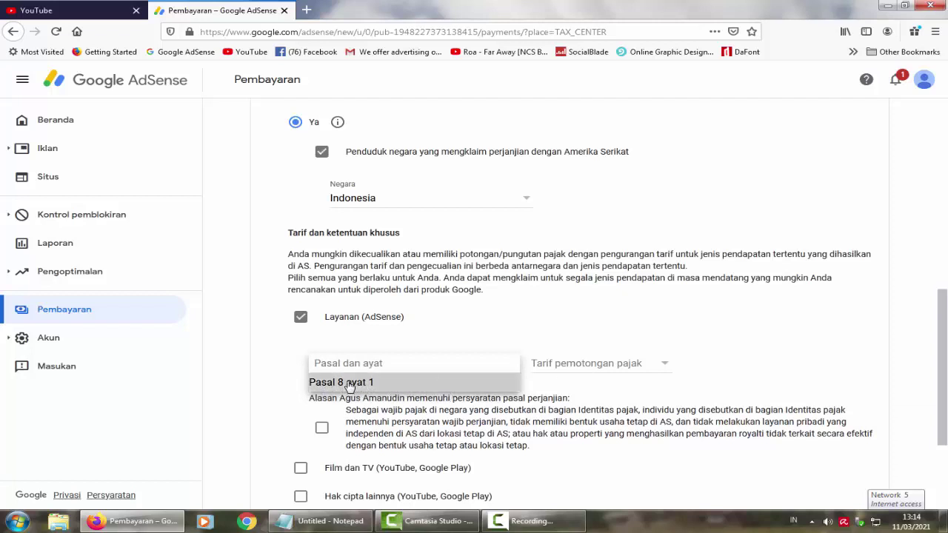
{"action": "left_click", "coordinate": [664, 366]}
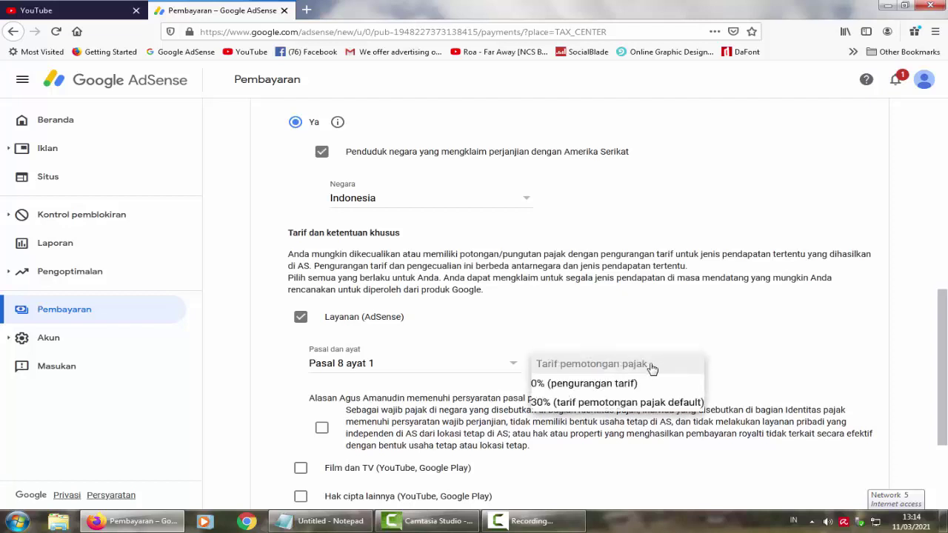
{"action": "left_click", "coordinate": [586, 385]}
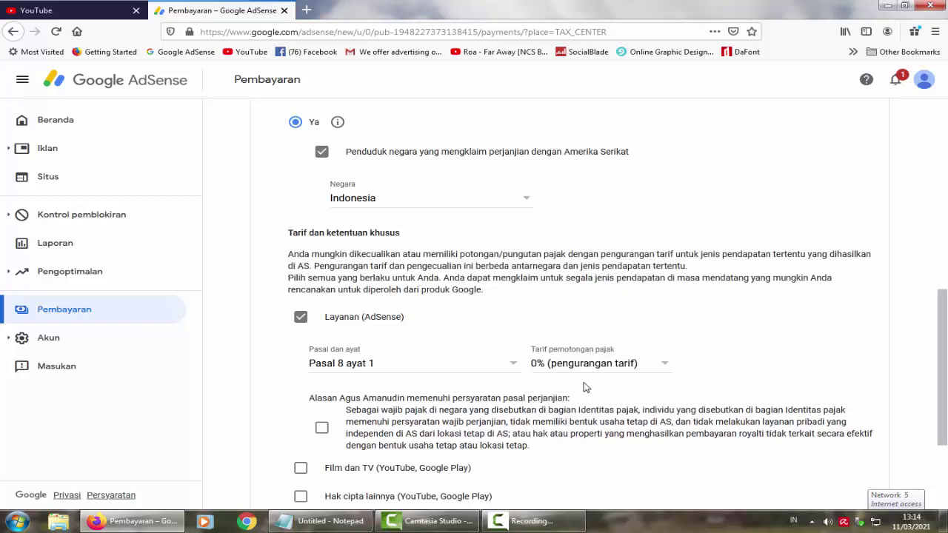
{"action": "scroll", "coordinate": [694, 360], "scroll_direction": "down", "scroll_amount": 2}
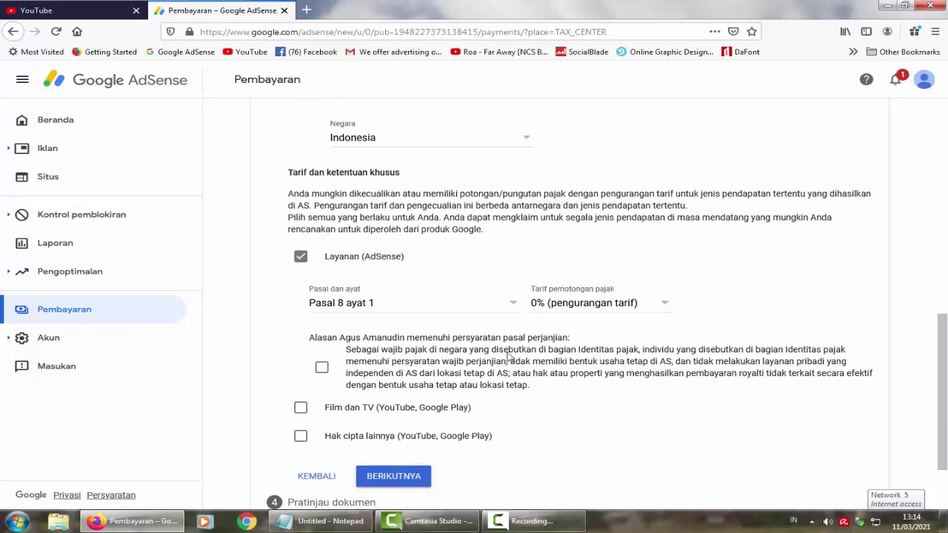
{"action": "left_click", "coordinate": [322, 369]}
{"action": "scroll", "coordinate": [606, 417], "scroll_direction": "down", "scroll_amount": 2}
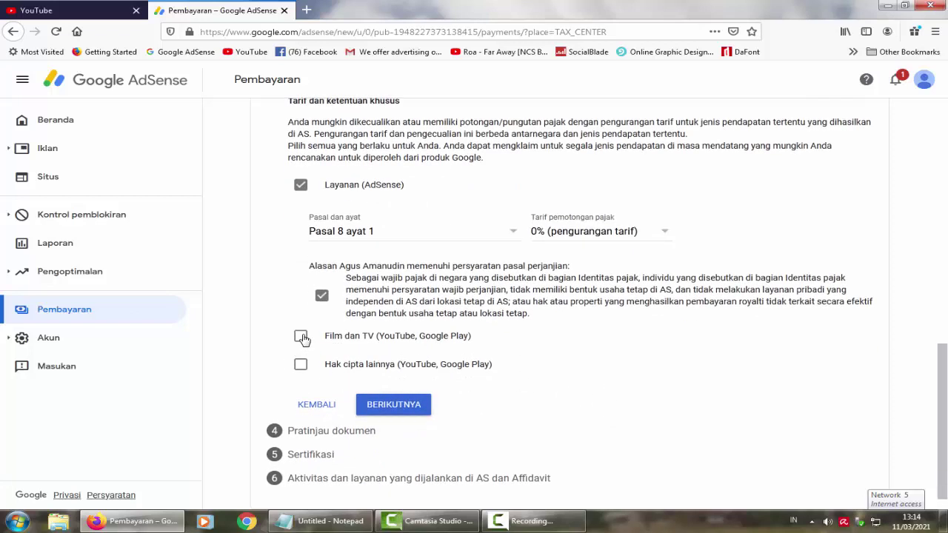
Step: Claim Film dan TV under Pasal 13 ayat 2 at 10% and confirm its treaty requirements
{"action": "left_click", "coordinate": [302, 338]}
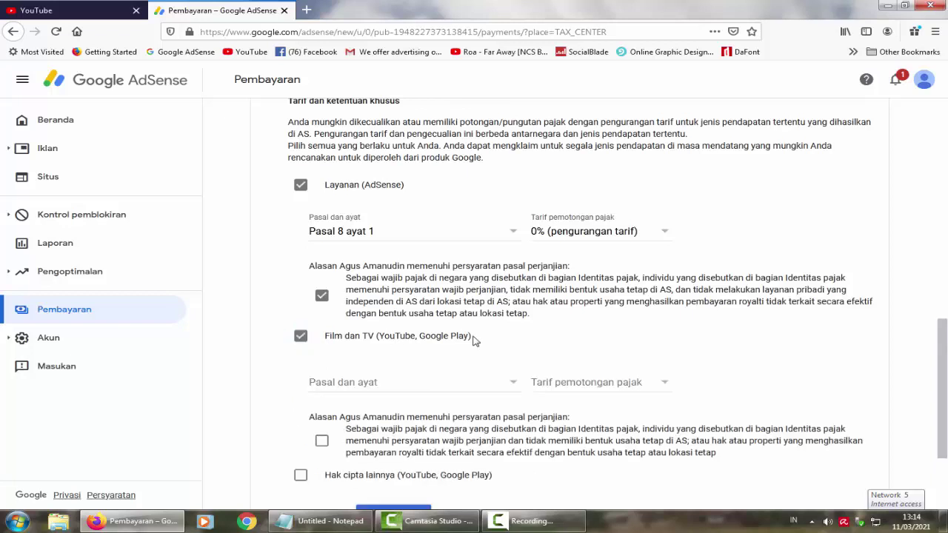
{"action": "left_click", "coordinate": [398, 387]}
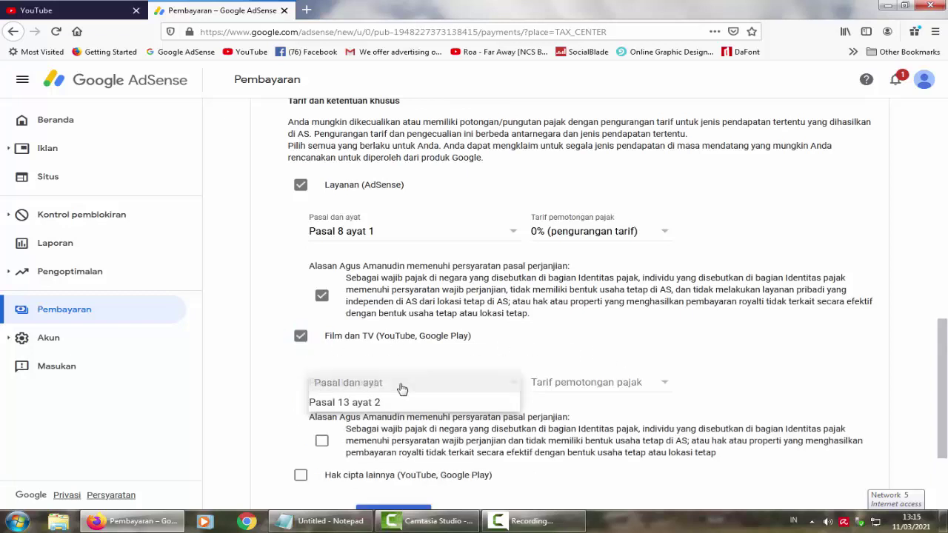
{"action": "left_click", "coordinate": [359, 403]}
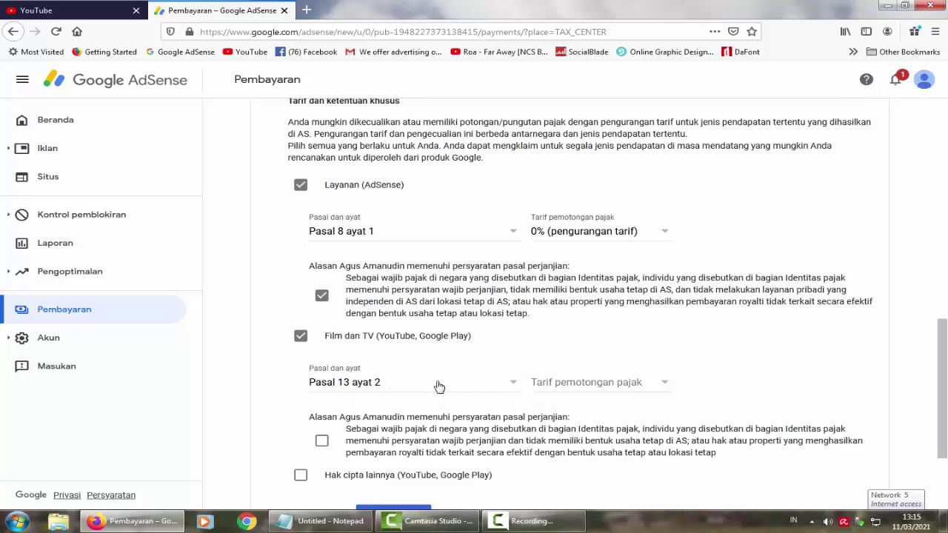
{"action": "left_click", "coordinate": [596, 385]}
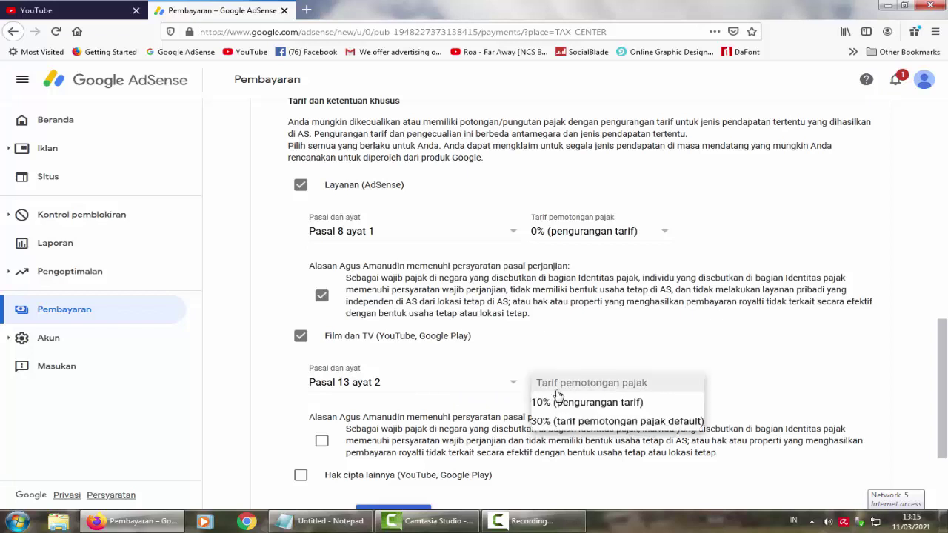
{"action": "left_click", "coordinate": [575, 404]}
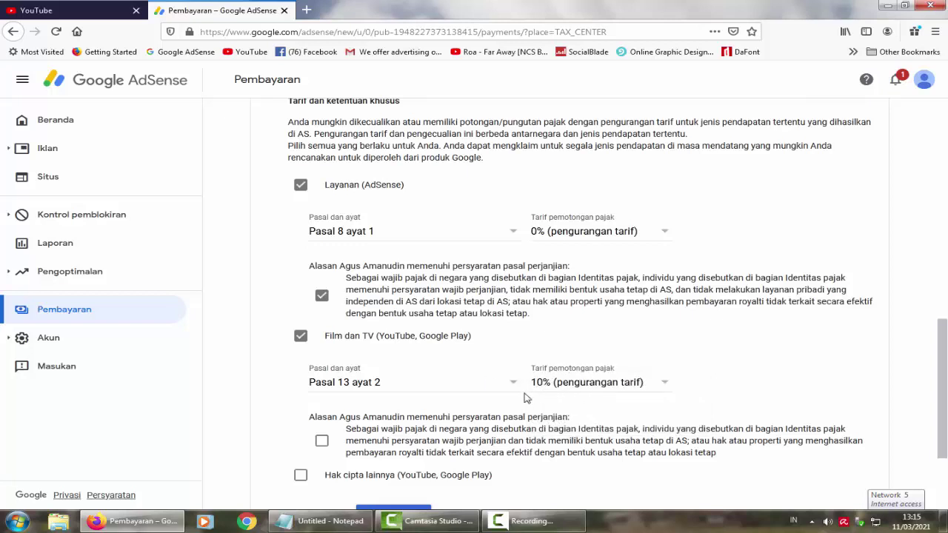
{"action": "left_click", "coordinate": [626, 386]}
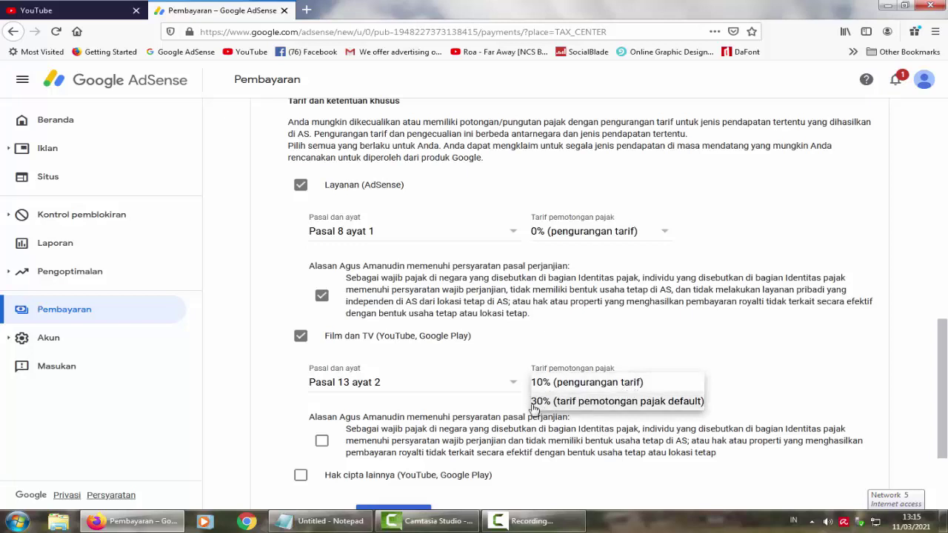
{"action": "left_click", "coordinate": [640, 355]}
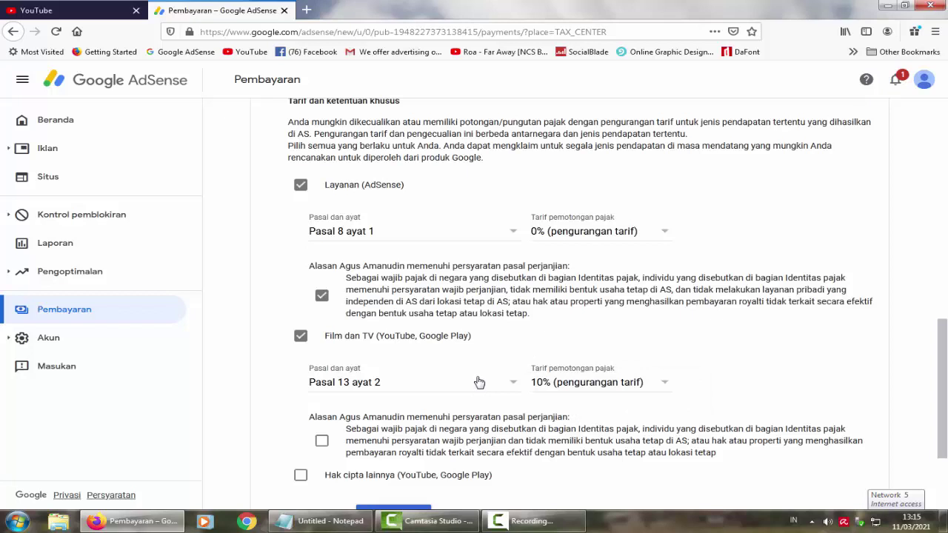
{"action": "scroll", "coordinate": [480, 382], "scroll_direction": "down", "scroll_amount": 3}
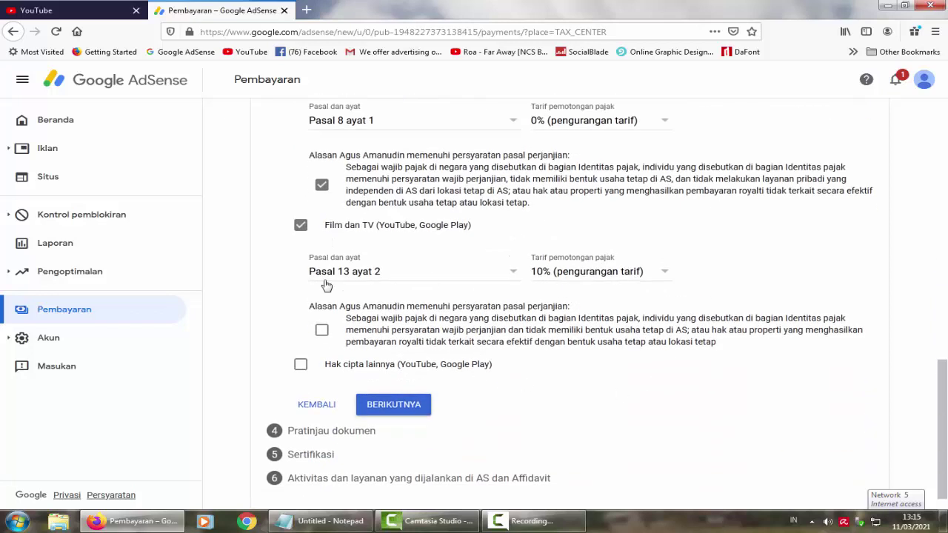
{"action": "left_click", "coordinate": [321, 331]}
Step: Claim Hak cipta lainnya under Pasal 13 ayat 2 at 10%, confirm requirements, and reach Pratinjau dokumen
{"action": "left_click", "coordinate": [301, 366]}
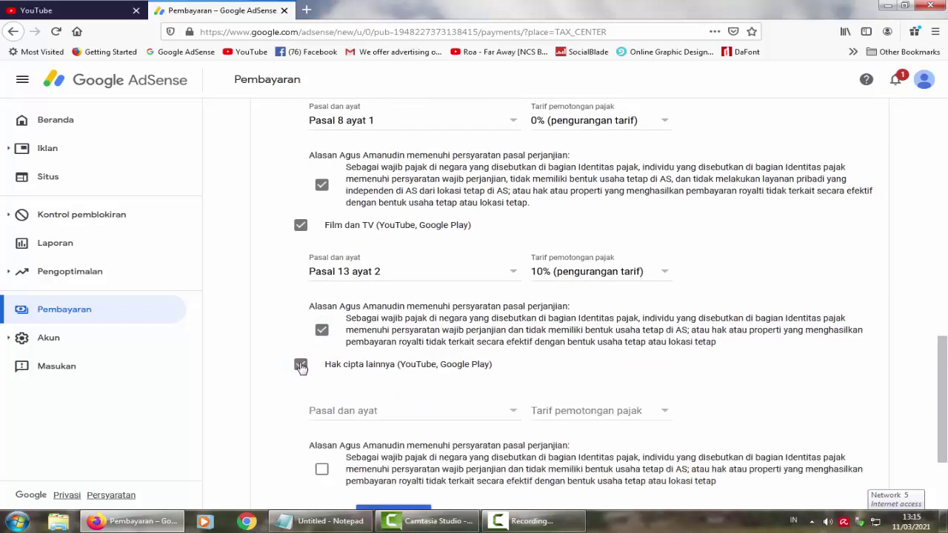
{"action": "scroll", "coordinate": [583, 389], "scroll_direction": "down", "scroll_amount": 1}
{"action": "scroll", "coordinate": [583, 389], "scroll_direction": "down", "scroll_amount": 3}
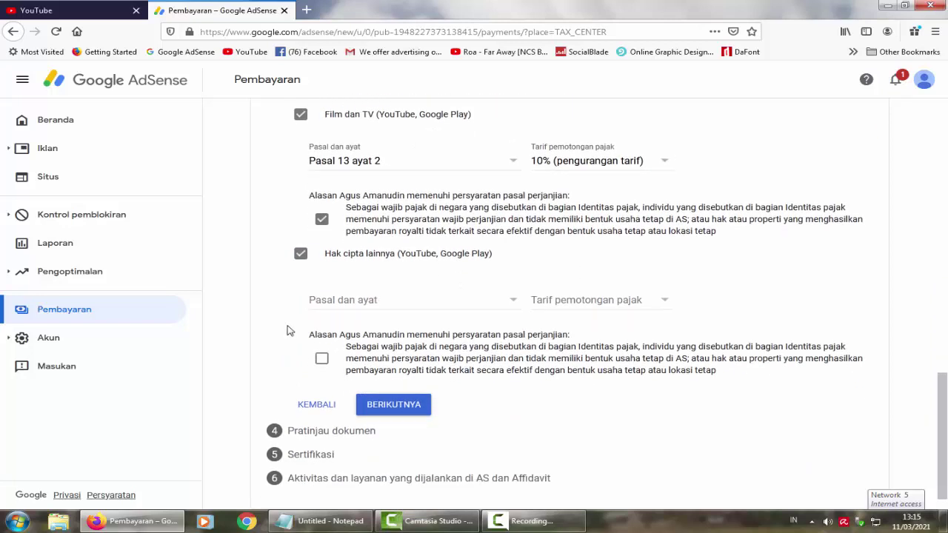
{"action": "left_click", "coordinate": [416, 304]}
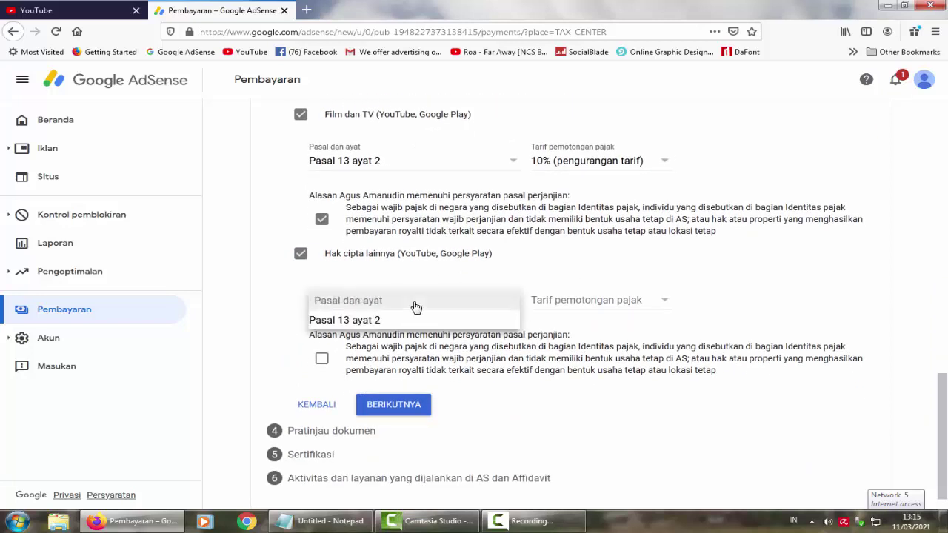
{"action": "left_click", "coordinate": [357, 325]}
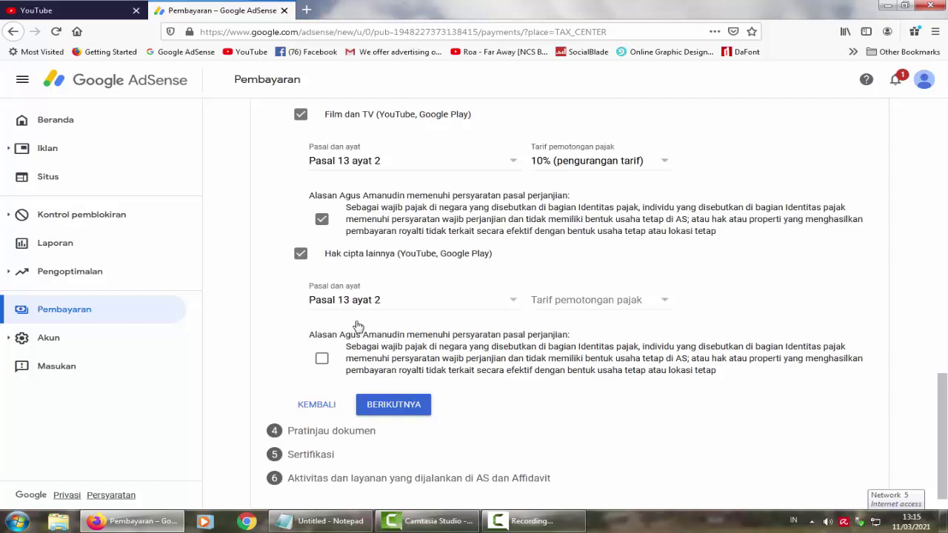
{"action": "left_click", "coordinate": [597, 305]}
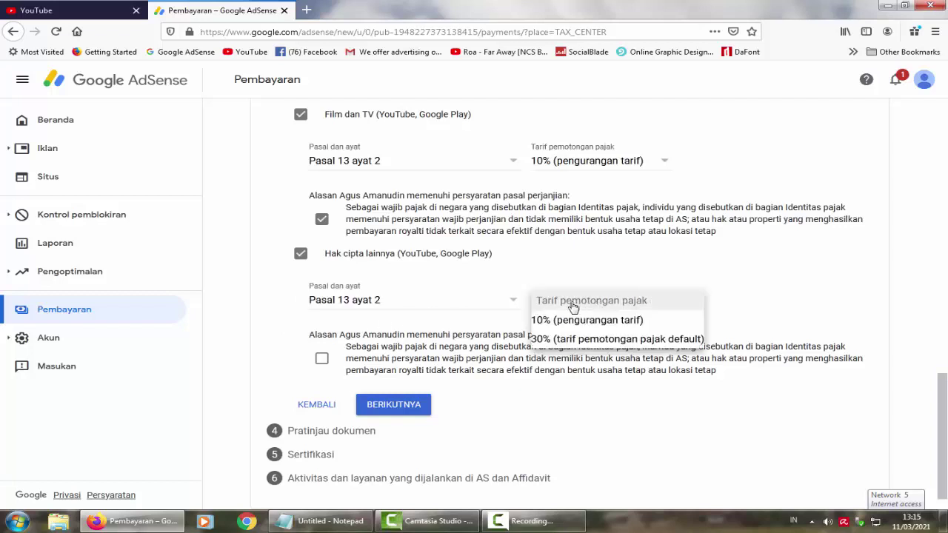
{"action": "left_click", "coordinate": [582, 320]}
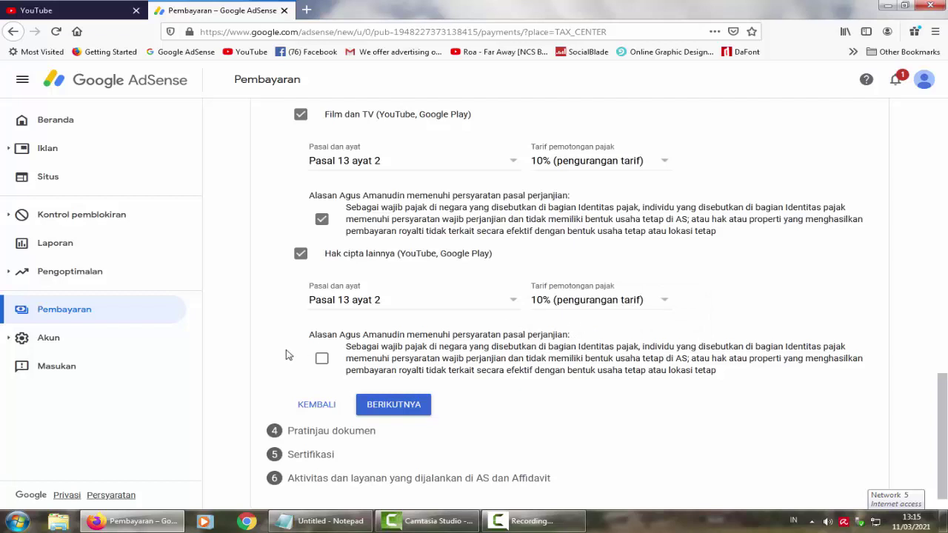
{"action": "left_click", "coordinate": [322, 361]}
{"action": "left_click", "coordinate": [398, 407]}
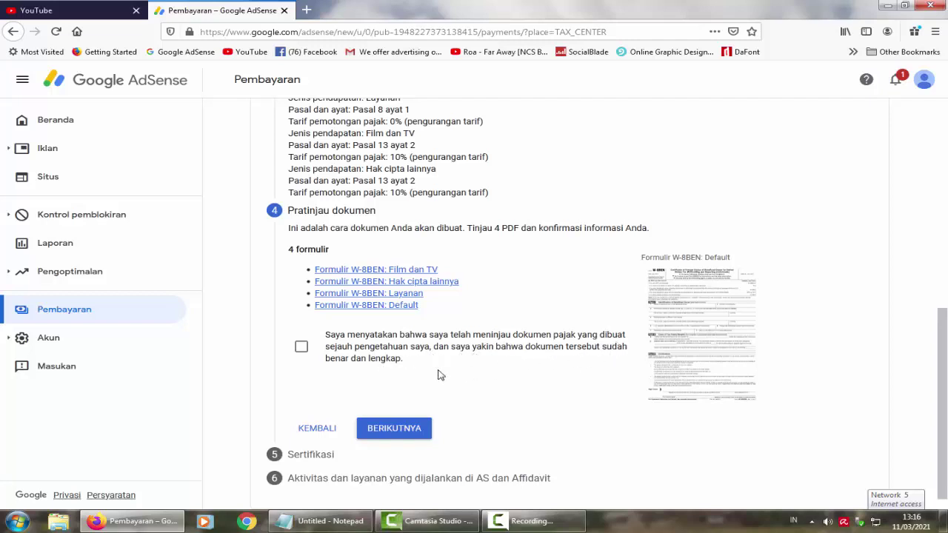
Step: Confirm all four W-8BEN previews are reviewed and continue to the Sertifikasi step
{"action": "left_click", "coordinate": [305, 349]}
{"action": "left_click", "coordinate": [410, 423]}
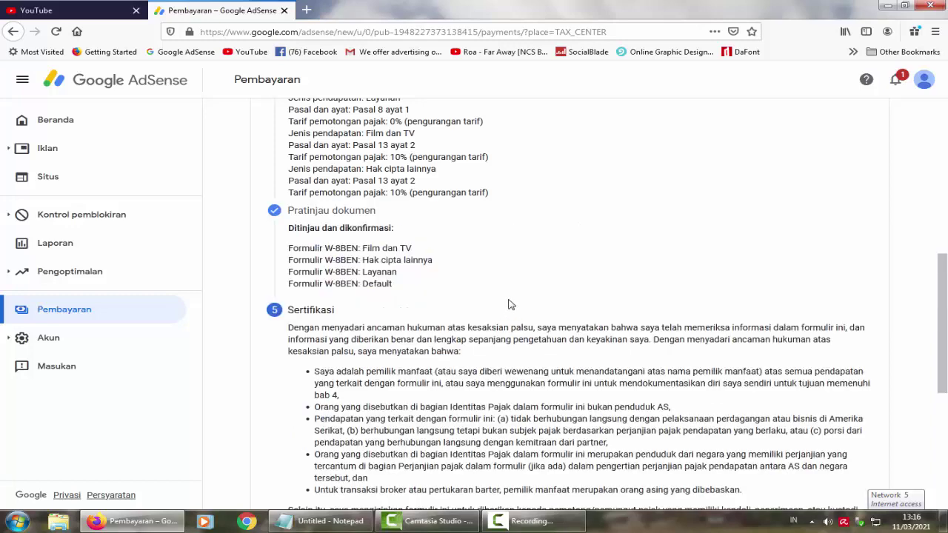
Step: Enter the signer's full legal name, confirm being the listed person, and continue to step 6
{"action": "scroll", "coordinate": [518, 307], "scroll_direction": "down", "scroll_amount": 3}
{"action": "scroll", "coordinate": [517, 318], "scroll_direction": "down", "scroll_amount": 1}
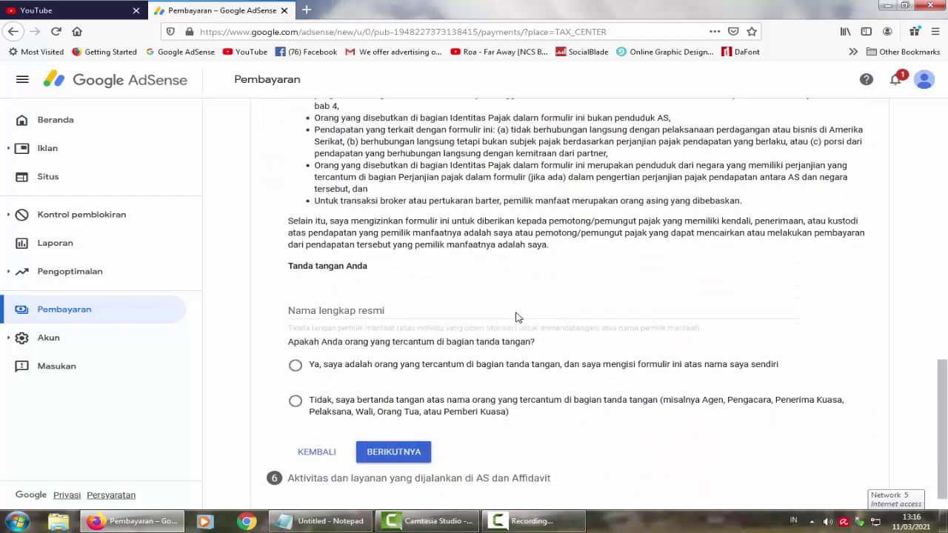
{"action": "left_click", "coordinate": [386, 311]}
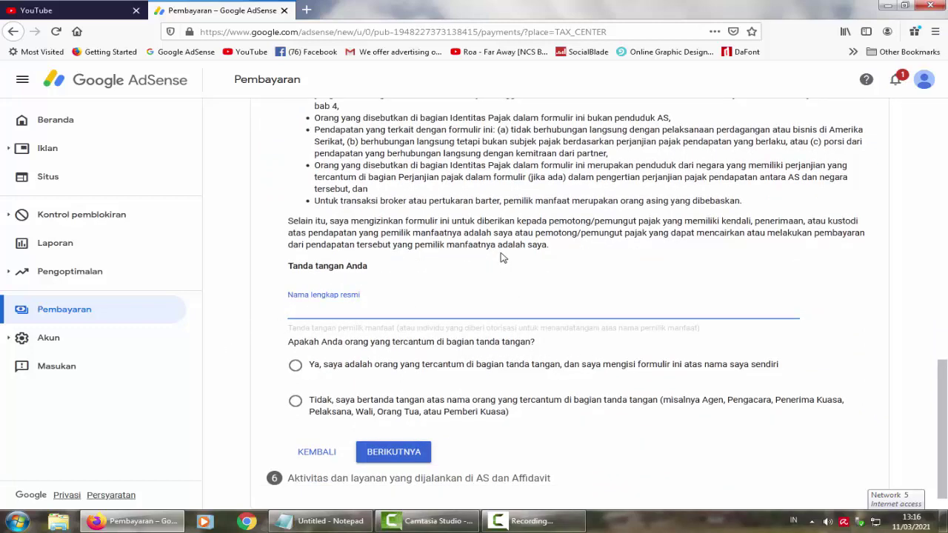
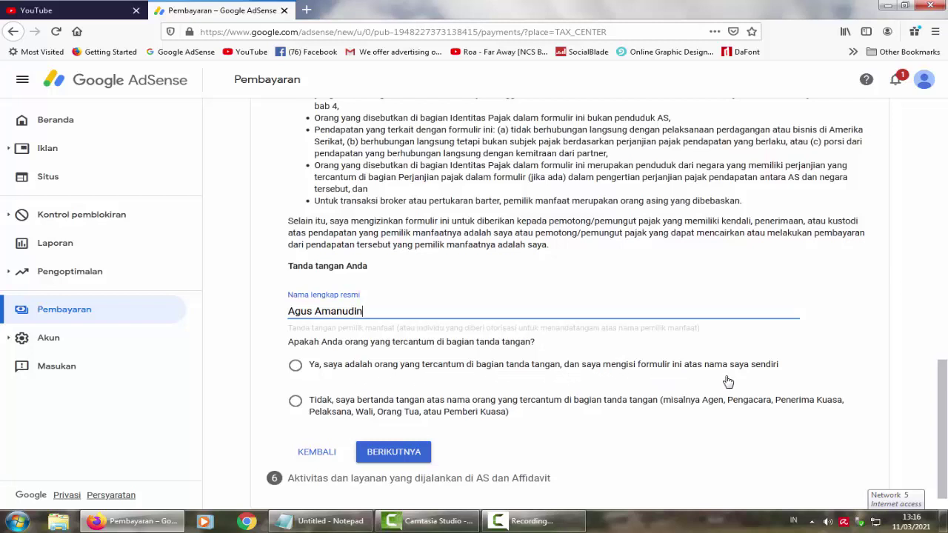
{"action": "left_click", "coordinate": [297, 366]}
{"action": "left_click", "coordinate": [393, 452]}
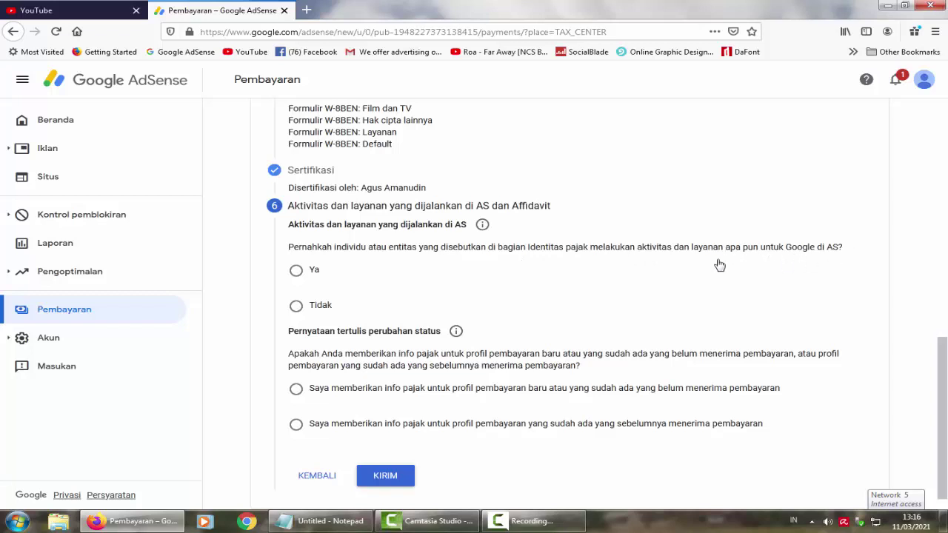
Step: Answer Tidak to US services and affirm all services are performed outside the US
{"action": "left_click", "coordinate": [297, 308]}
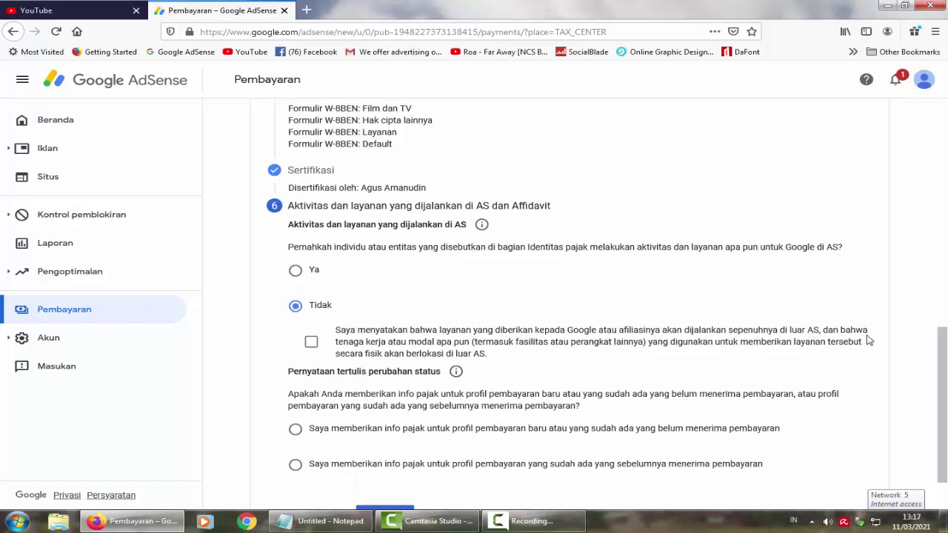
{"action": "left_click", "coordinate": [311, 342]}
{"action": "scroll", "coordinate": [256, 381], "scroll_direction": "down", "scroll_amount": 1}
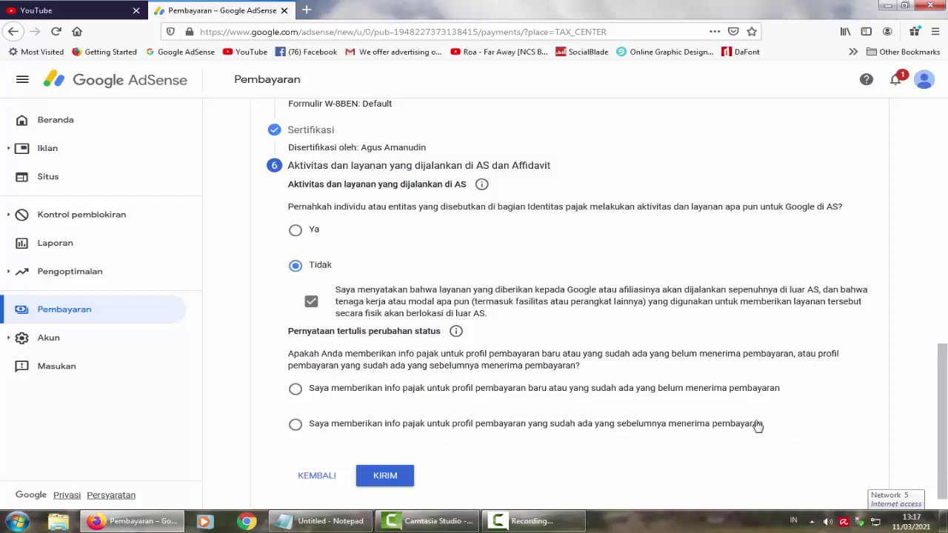
Step: Declare an existing, previously paid profile whose tax information is unchanged
{"action": "left_click", "coordinate": [294, 427]}
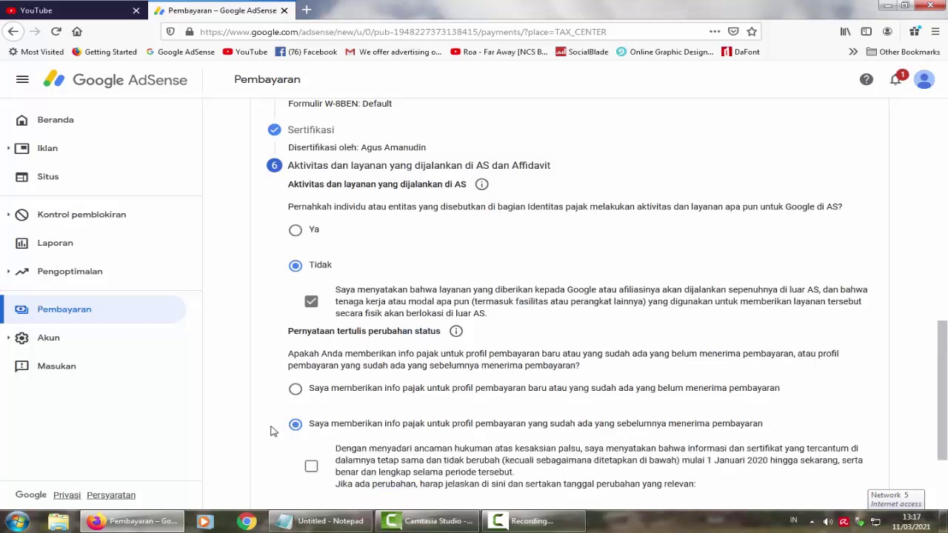
{"action": "scroll", "coordinate": [270, 434], "scroll_direction": "down", "scroll_amount": 1}
{"action": "scroll", "coordinate": [270, 435], "scroll_direction": "down", "scroll_amount": 2}
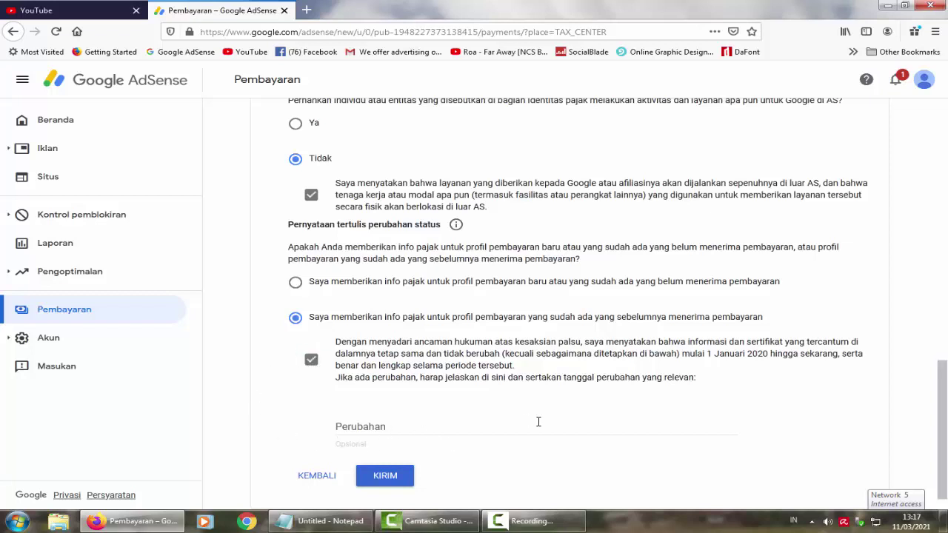
Step: Submit the W-8BEN tax information with KIRIM
{"action": "left_click", "coordinate": [393, 480]}
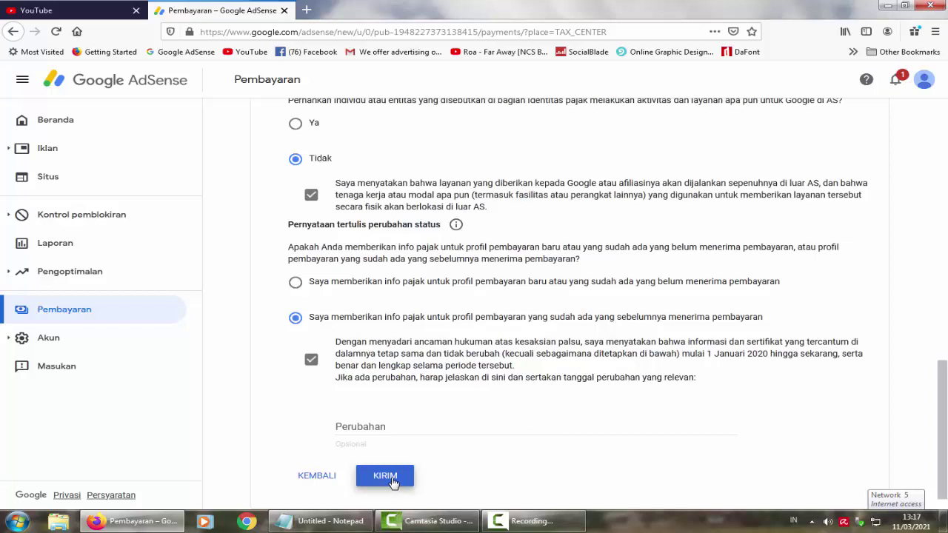